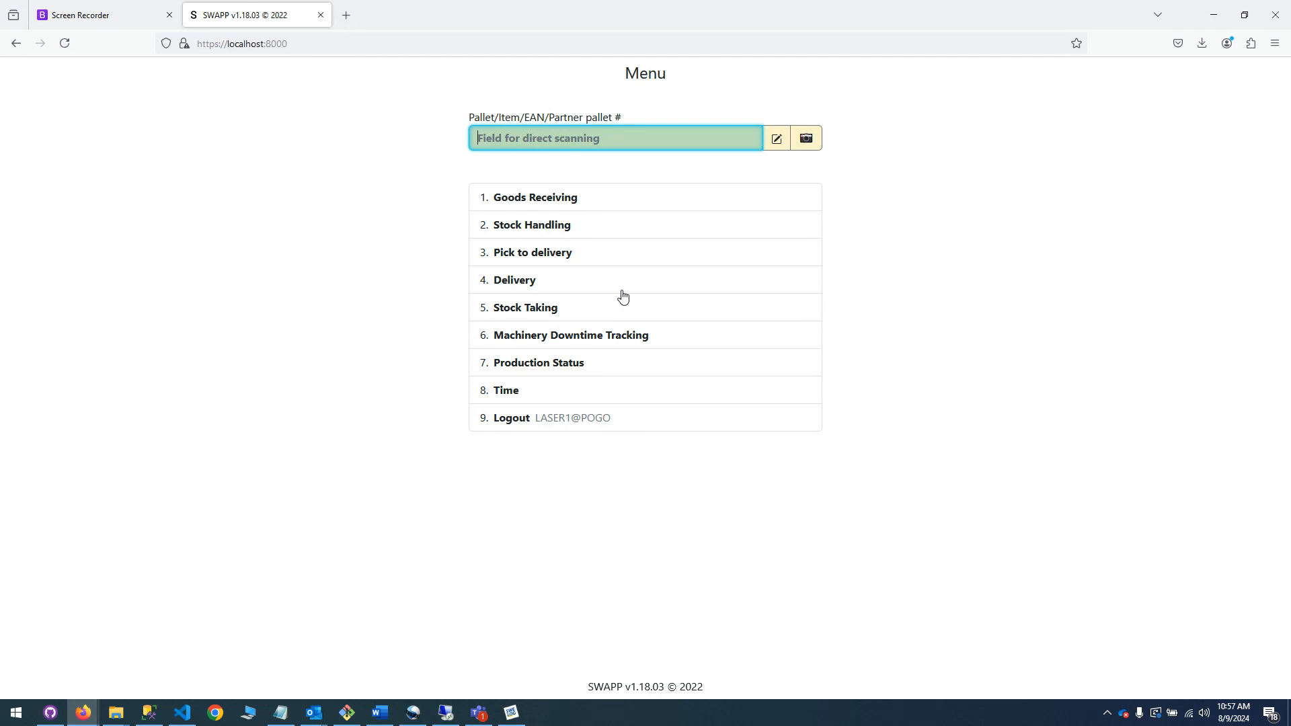
# Open delivery note 3137335 from the Delivery overview to inspect its contents.
pyautogui.click(532, 284)
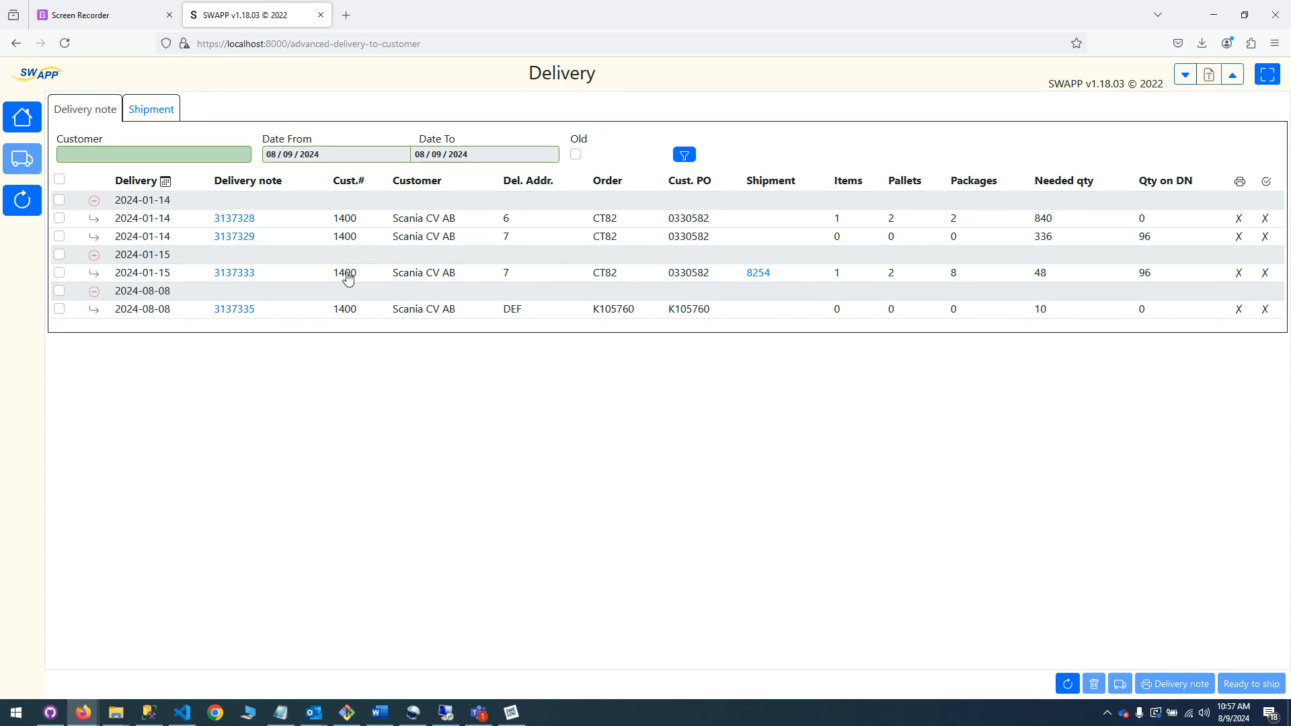
pyautogui.click(235, 310)
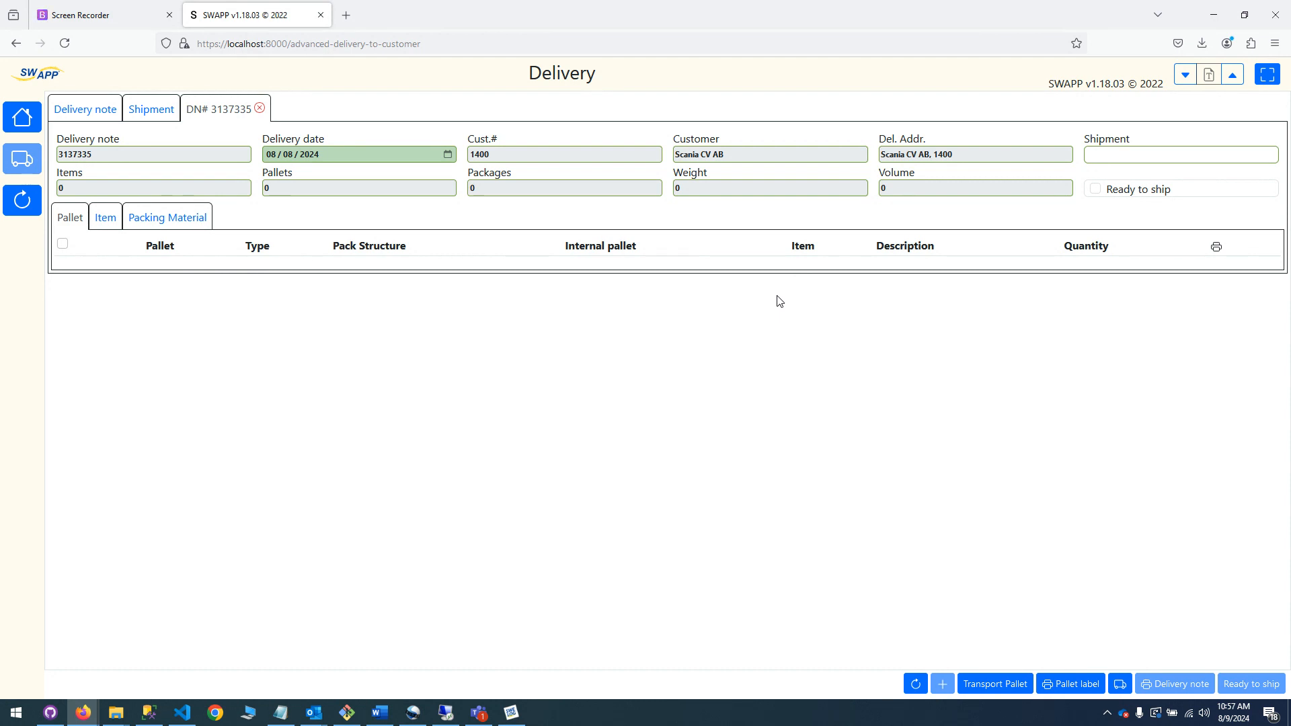
# Pick pallet 8151442 to delivery note 3137335, accepting the excess quantity and the proposed packing material, and confirm the pick.
pyautogui.click(18, 128)
pyautogui.click(565, 259)
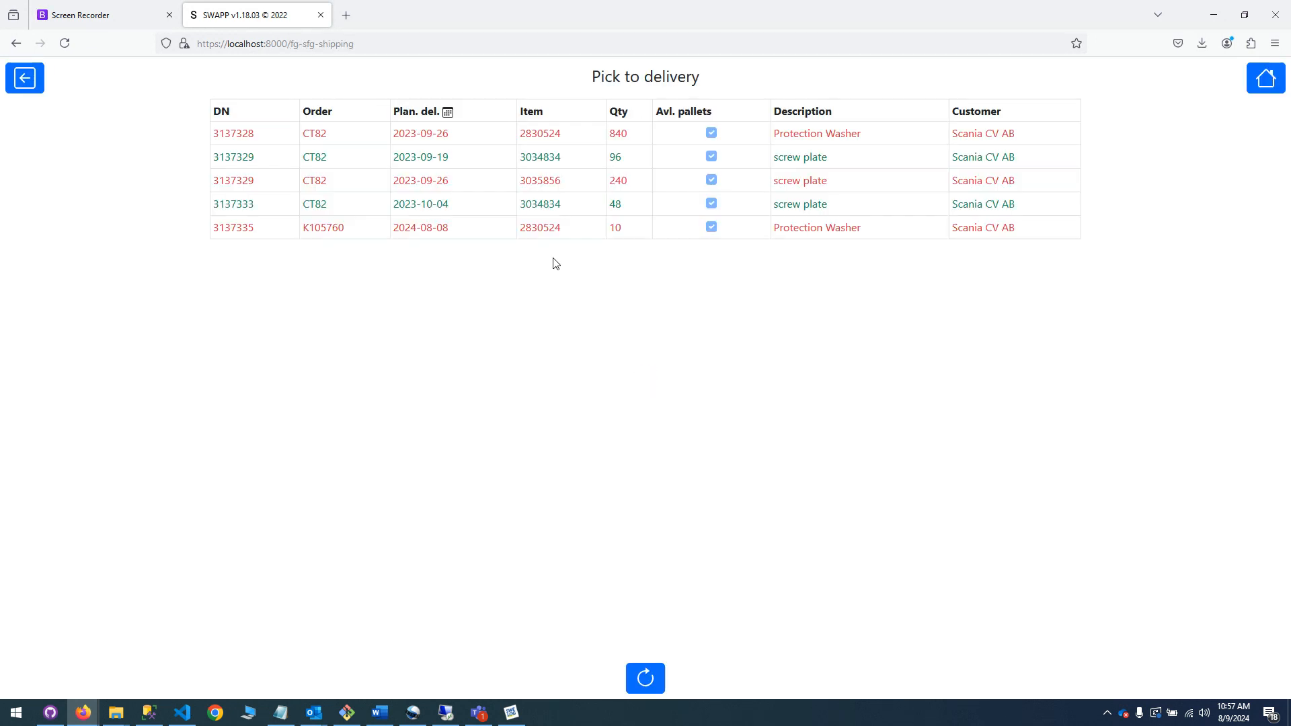
pyautogui.click(240, 232)
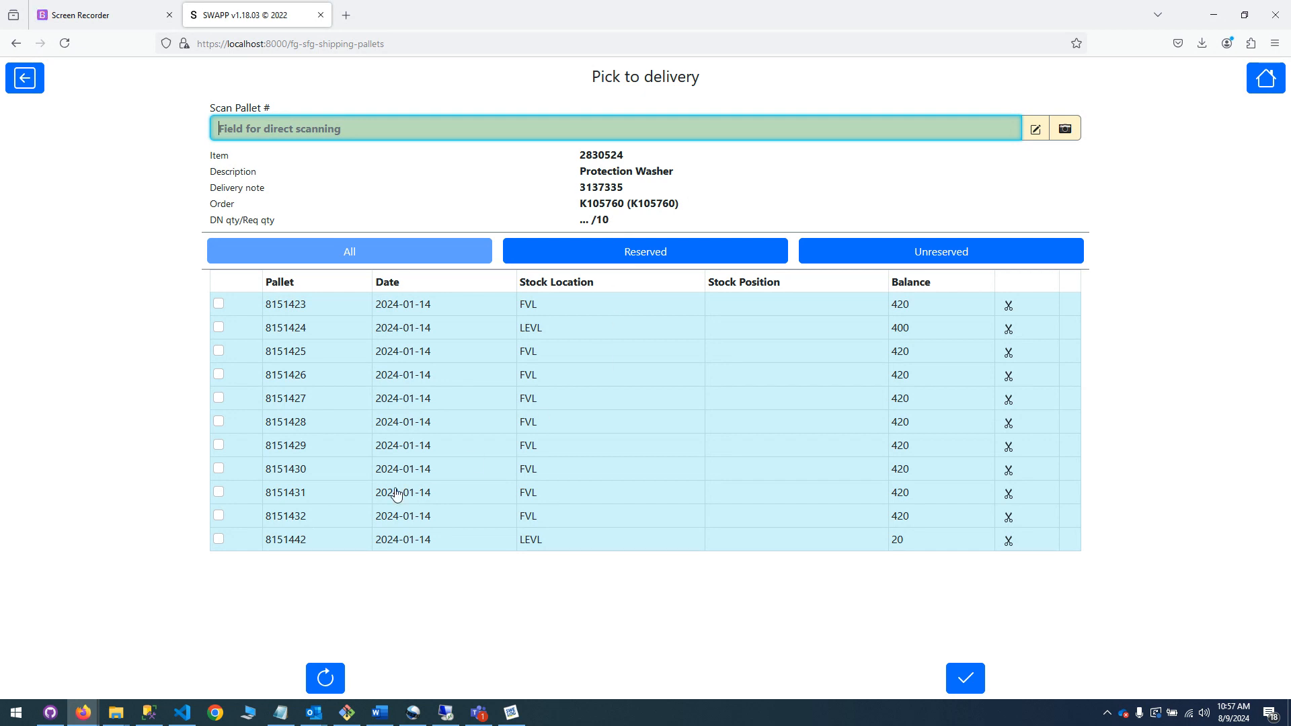
pyautogui.click(219, 539)
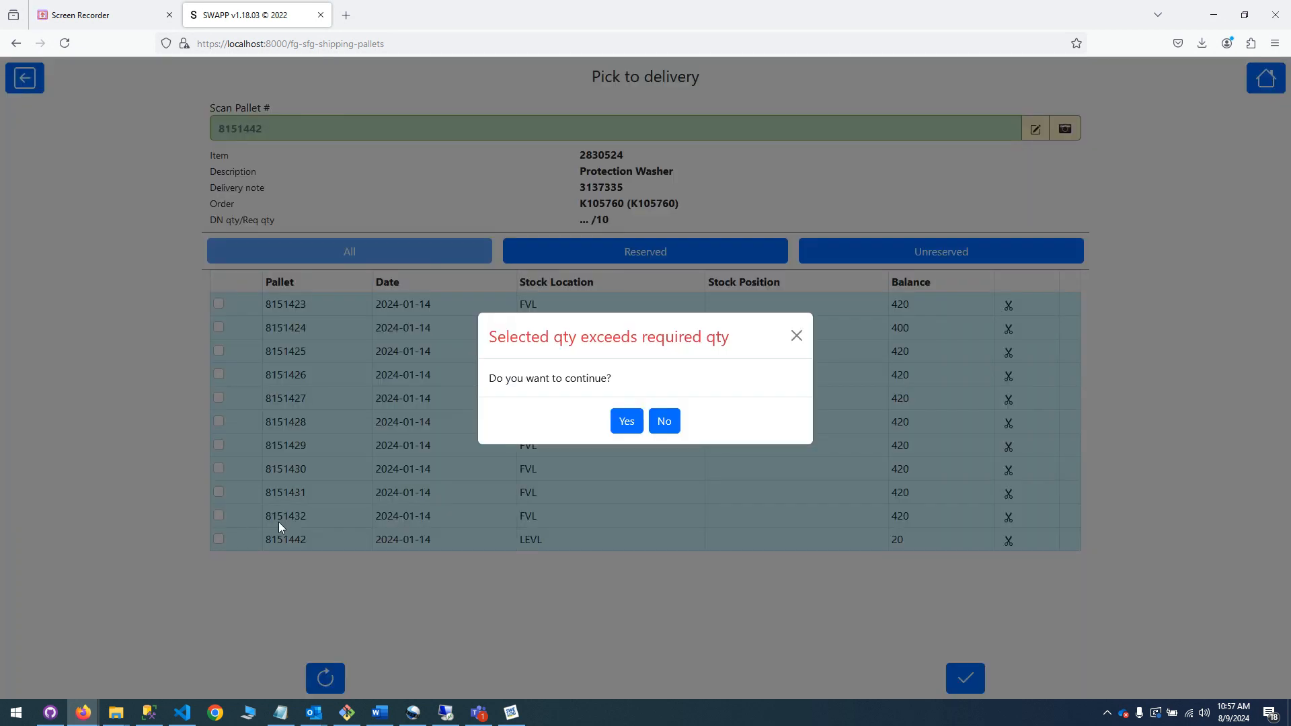
pyautogui.click(625, 422)
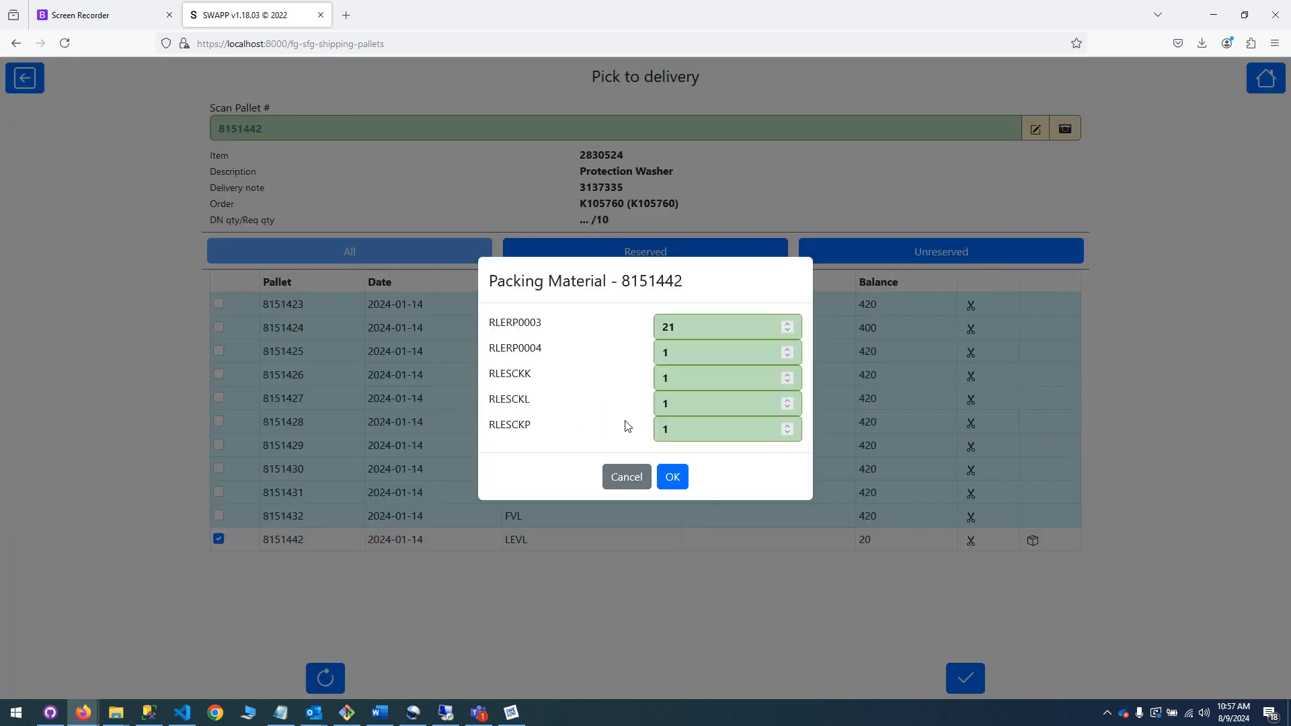
pyautogui.click(673, 477)
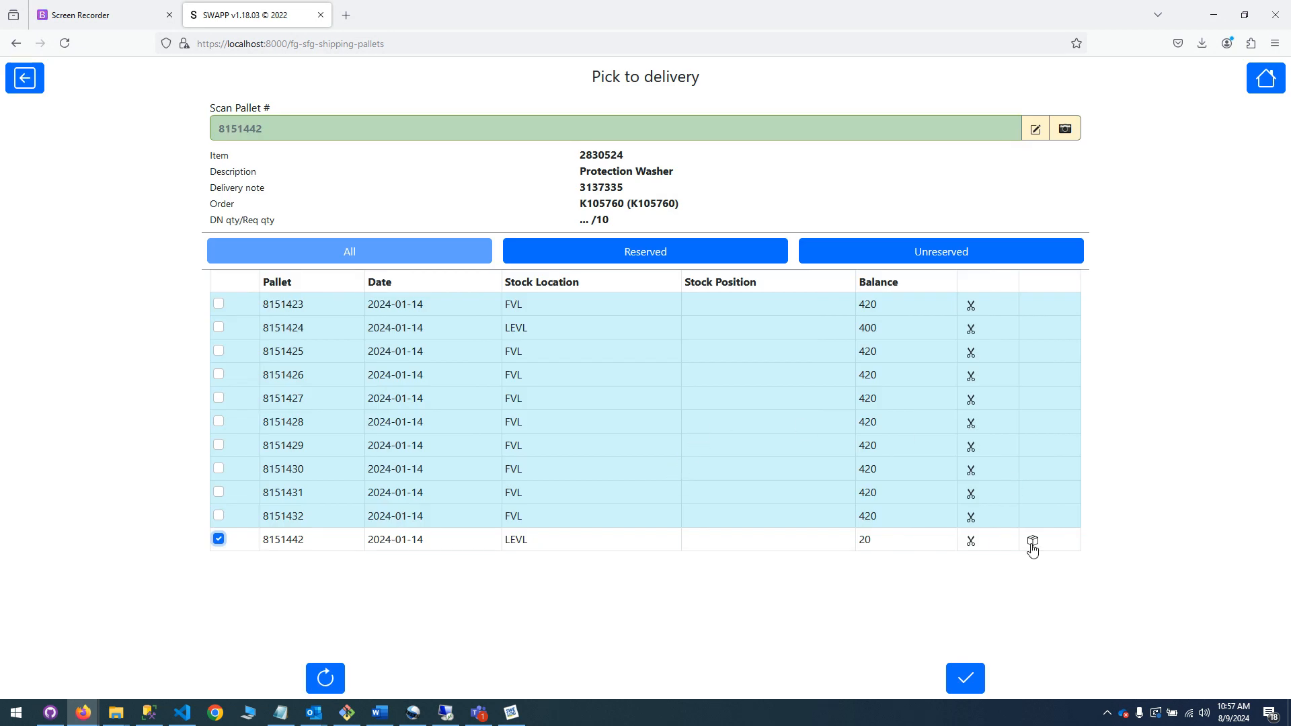
pyautogui.click(969, 681)
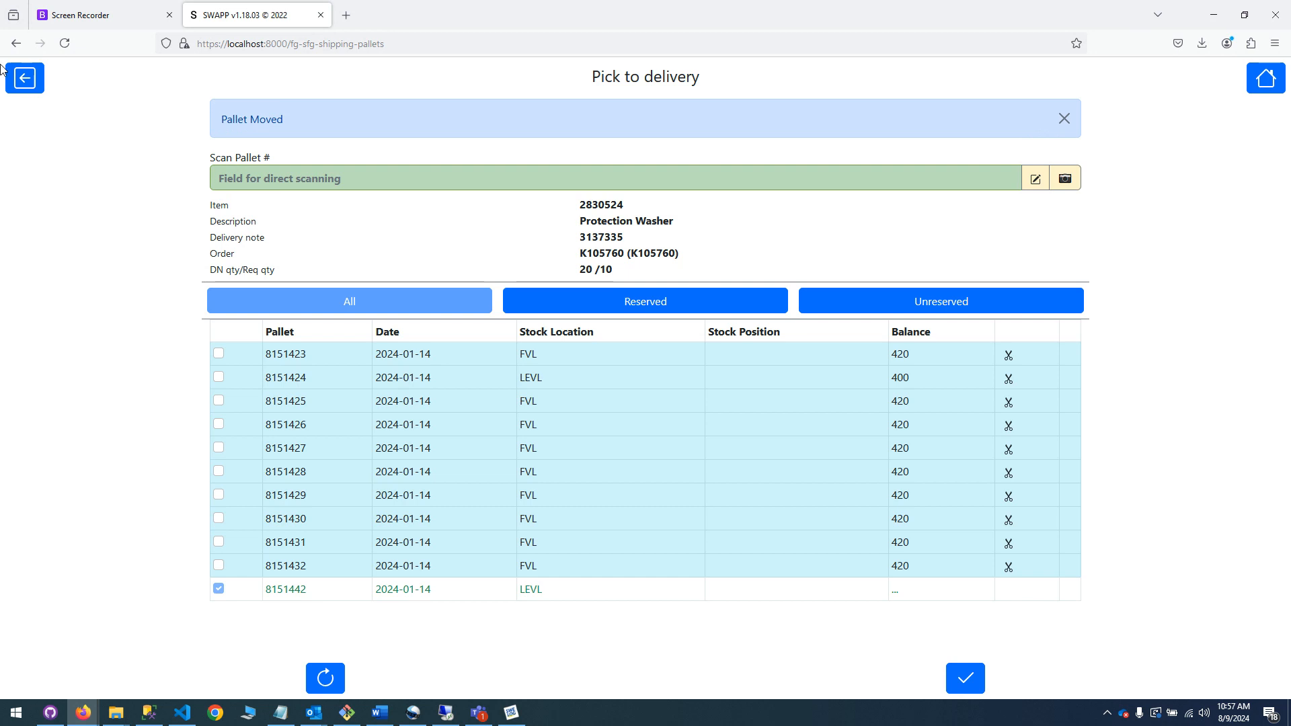
# Return to the Delivery overview and review the quantities and pallet on delivery note 3137335.
pyautogui.click(24, 78)
pyautogui.click(24, 78)
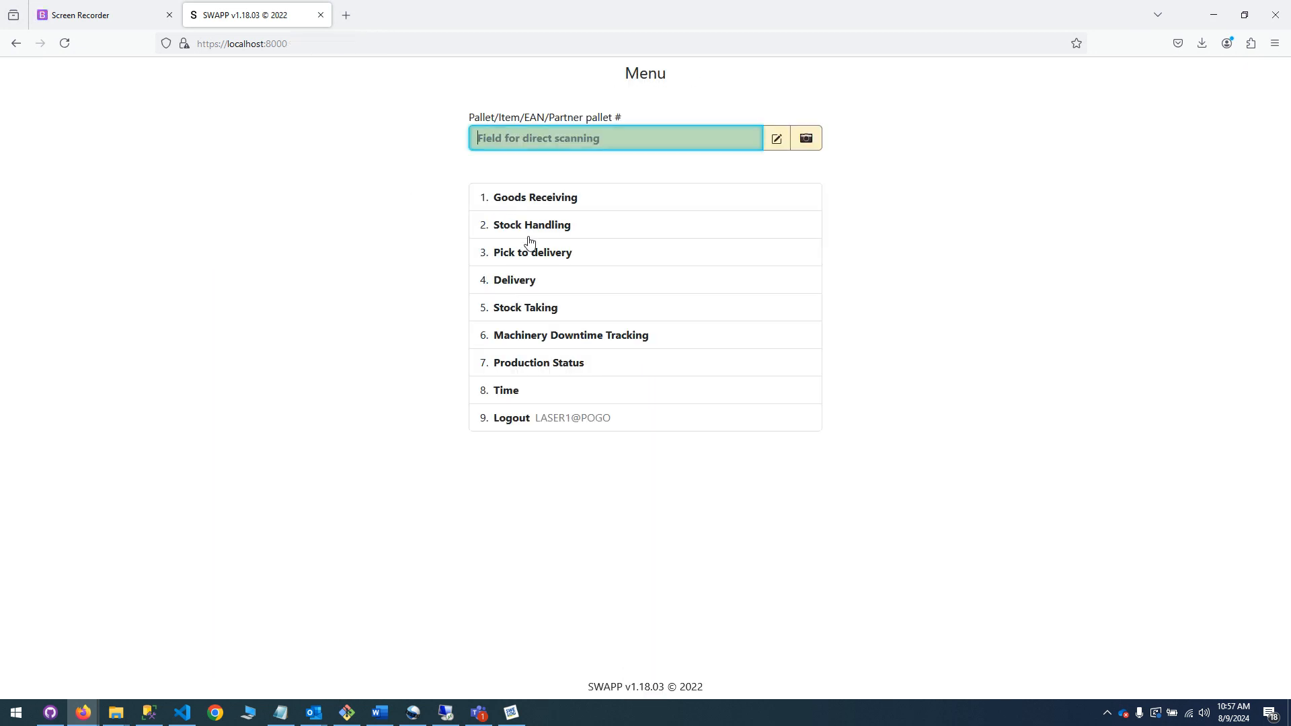
pyautogui.click(554, 283)
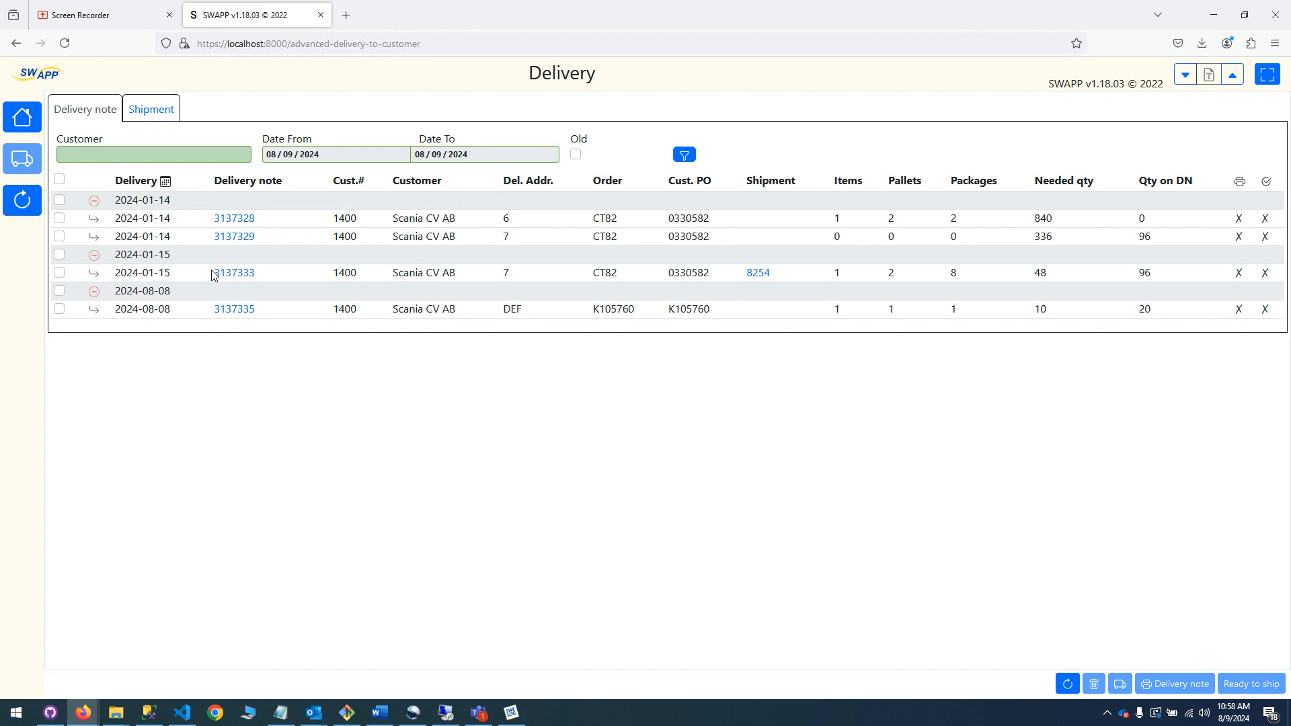
pyautogui.click(227, 310)
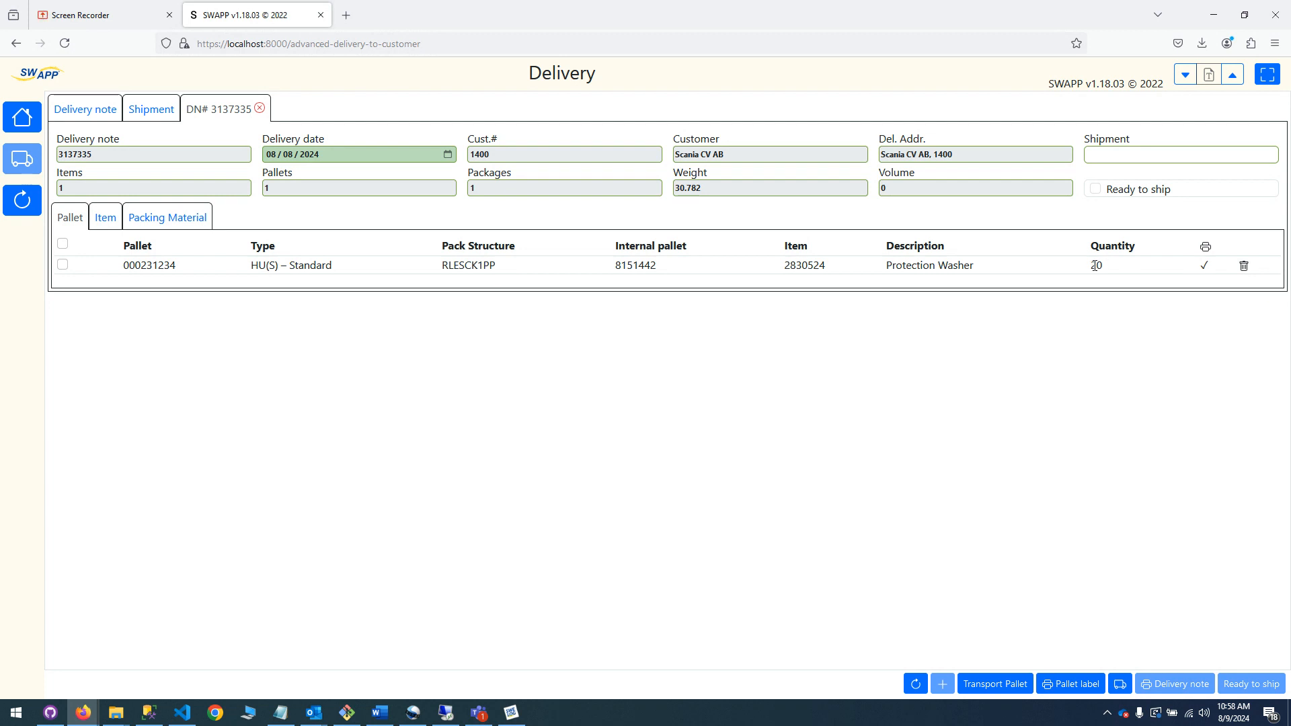
pyautogui.click(86, 111)
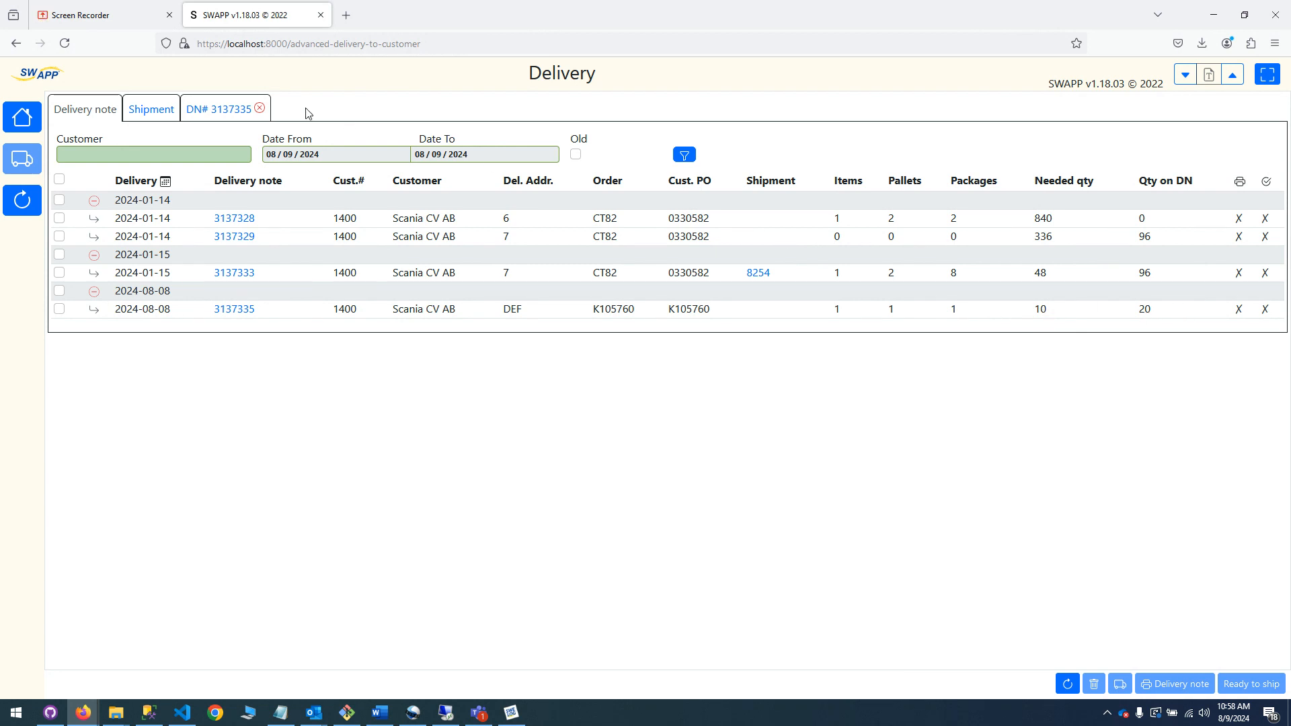
pyautogui.click(212, 114)
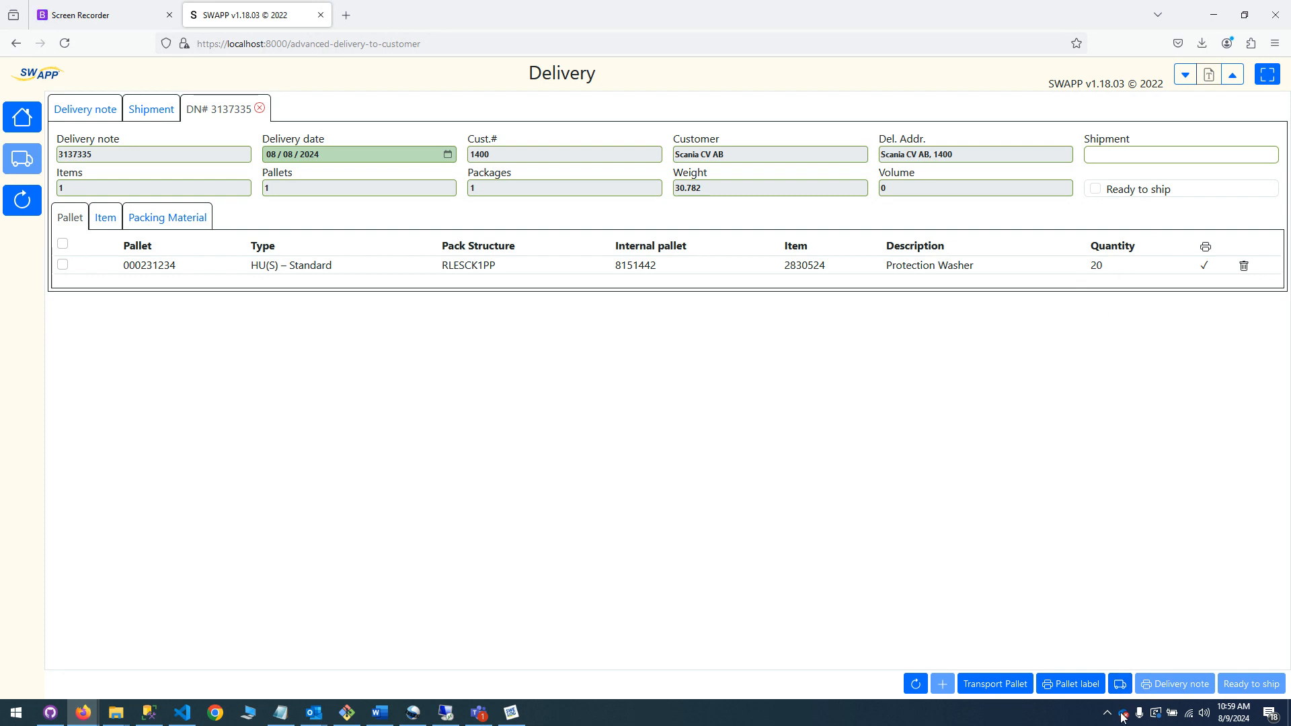
# Link delivery note 3137335 to the existing shipment 8255.
pyautogui.click(1121, 688)
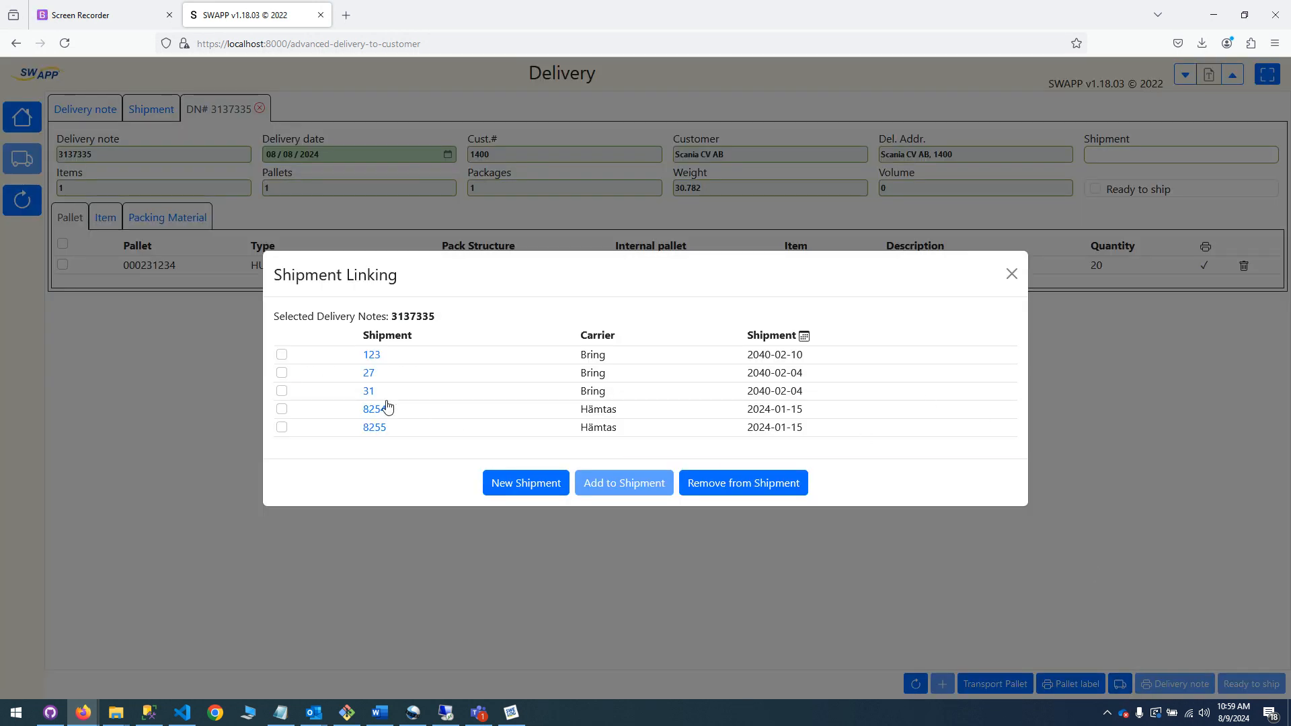
pyautogui.click(281, 428)
pyautogui.click(605, 486)
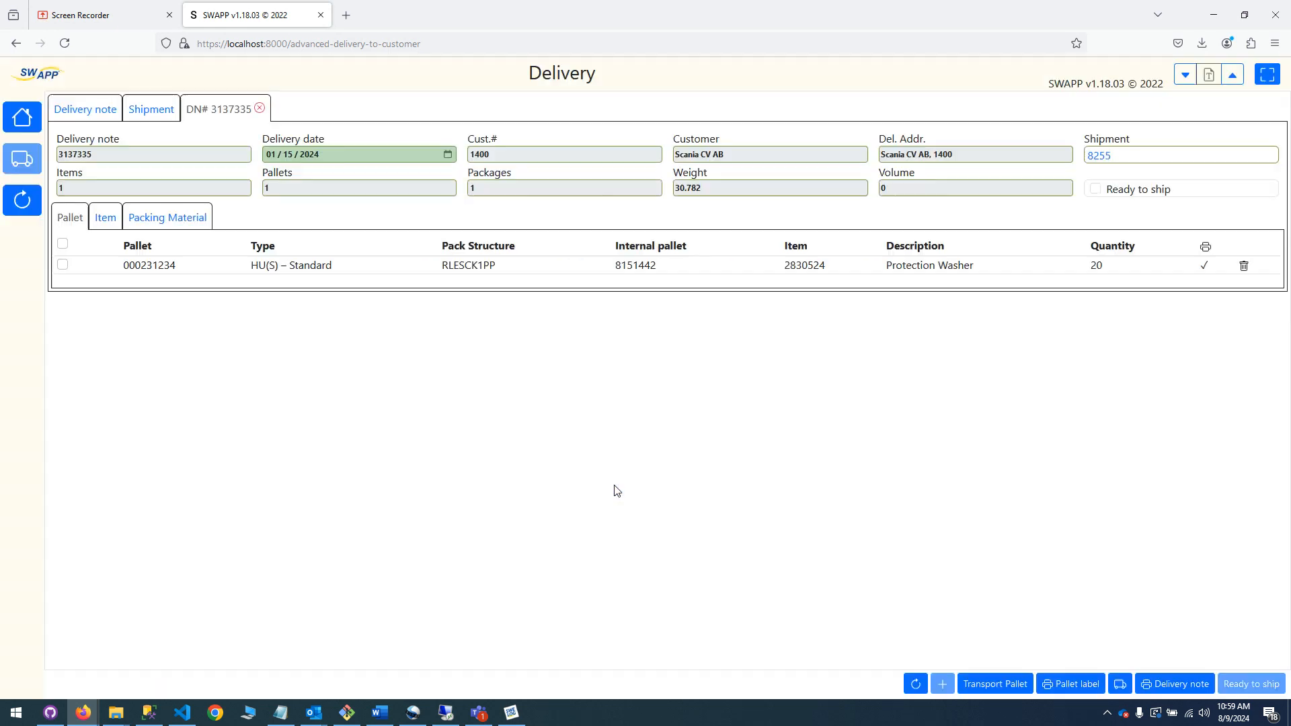
# Print delivery note 3137335, refresh it, and check its print status in the delivery note list.
pyautogui.click(1170, 685)
pyautogui.click(914, 683)
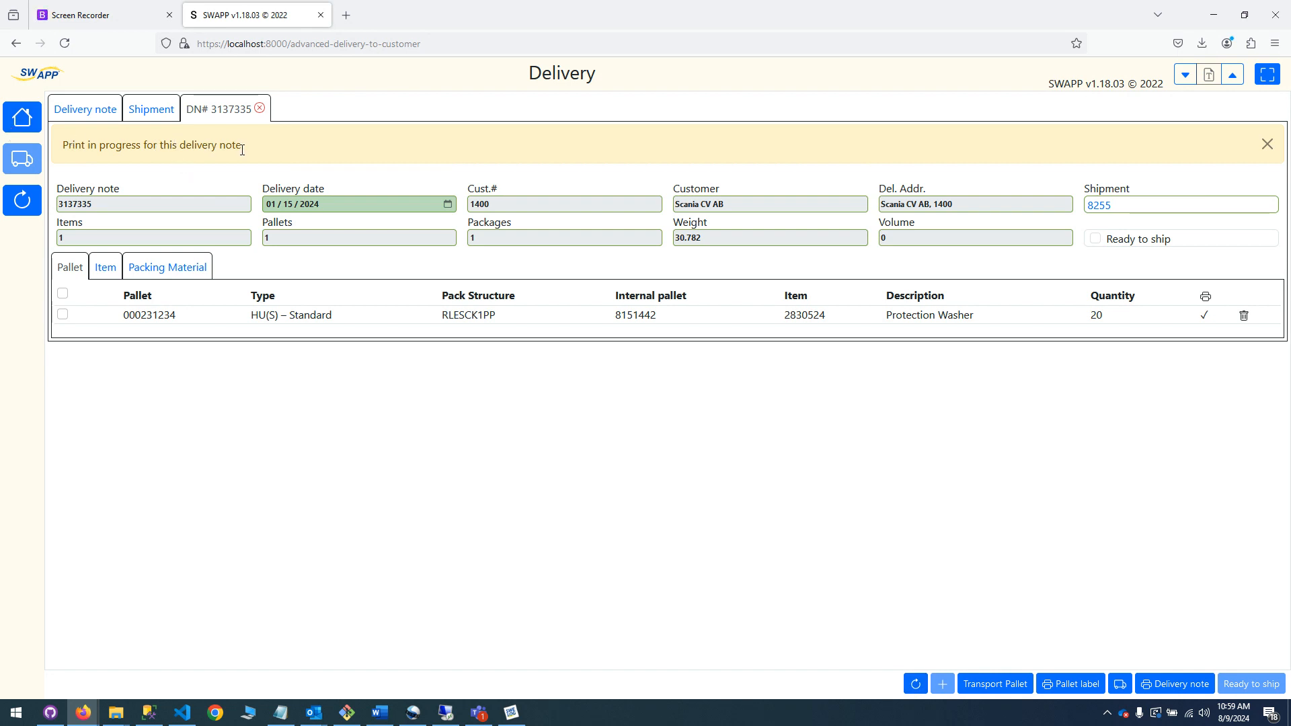
pyautogui.click(79, 111)
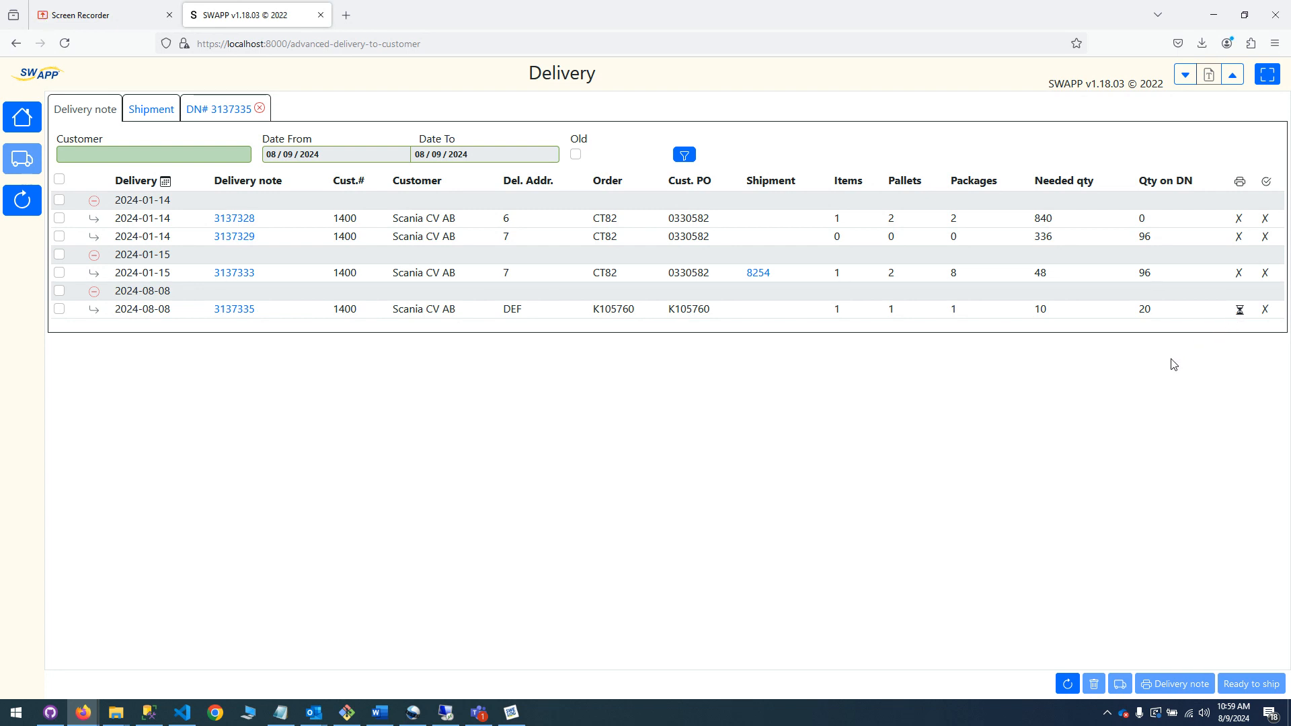
# Switch to Swelog Business System, start the Automatic Printing job immediately, and return to the browser.
pyautogui.click(517, 717)
pyautogui.click(107, 438)
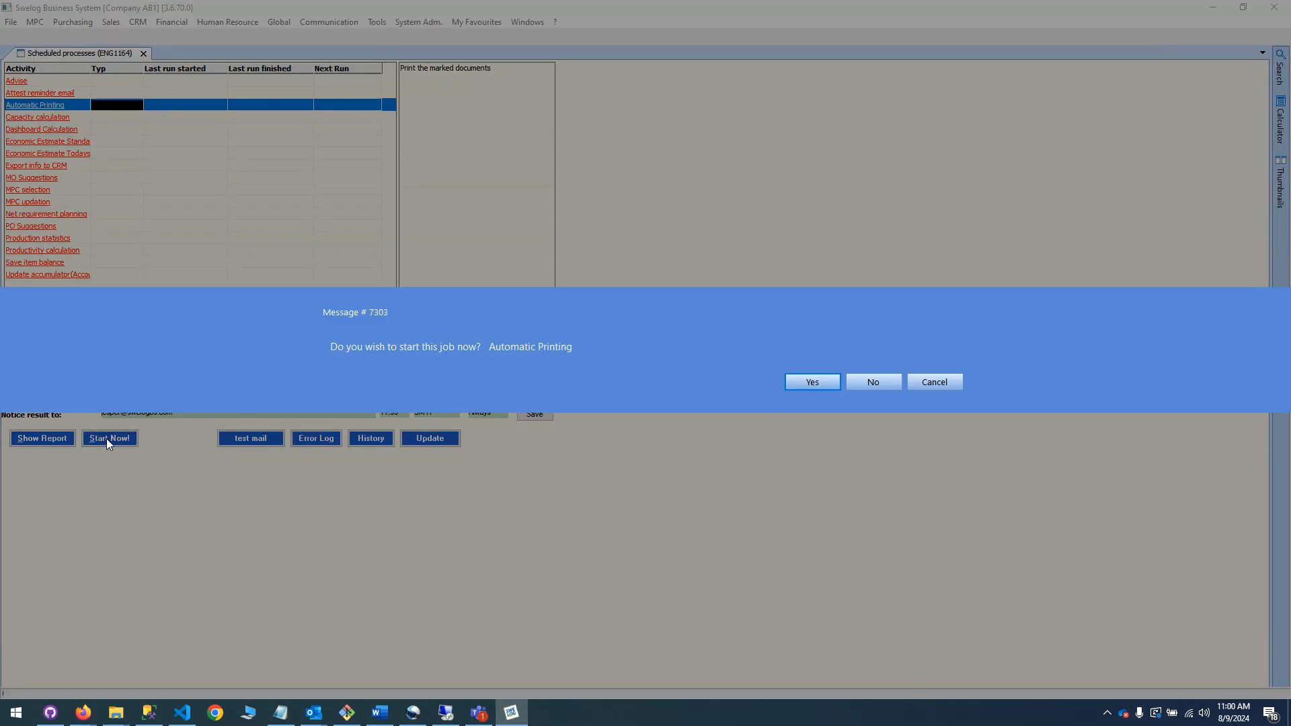
pyautogui.click(817, 381)
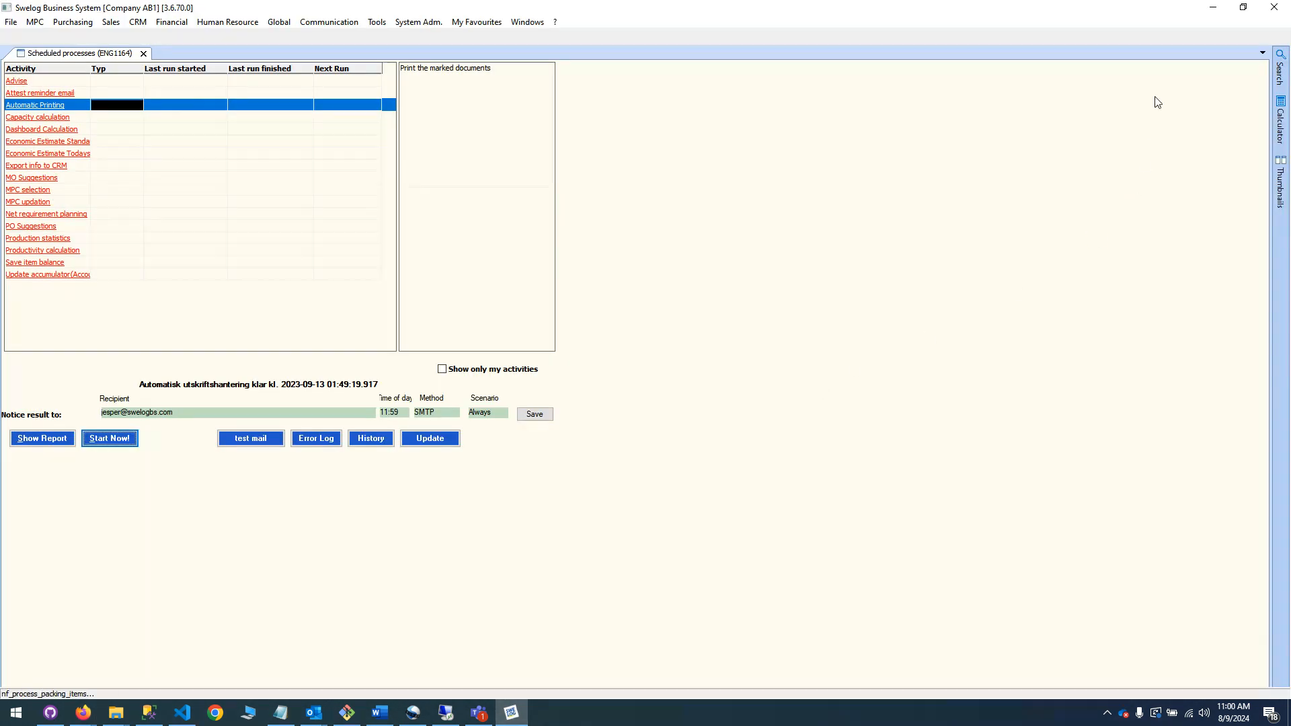
pyautogui.click(1213, 7)
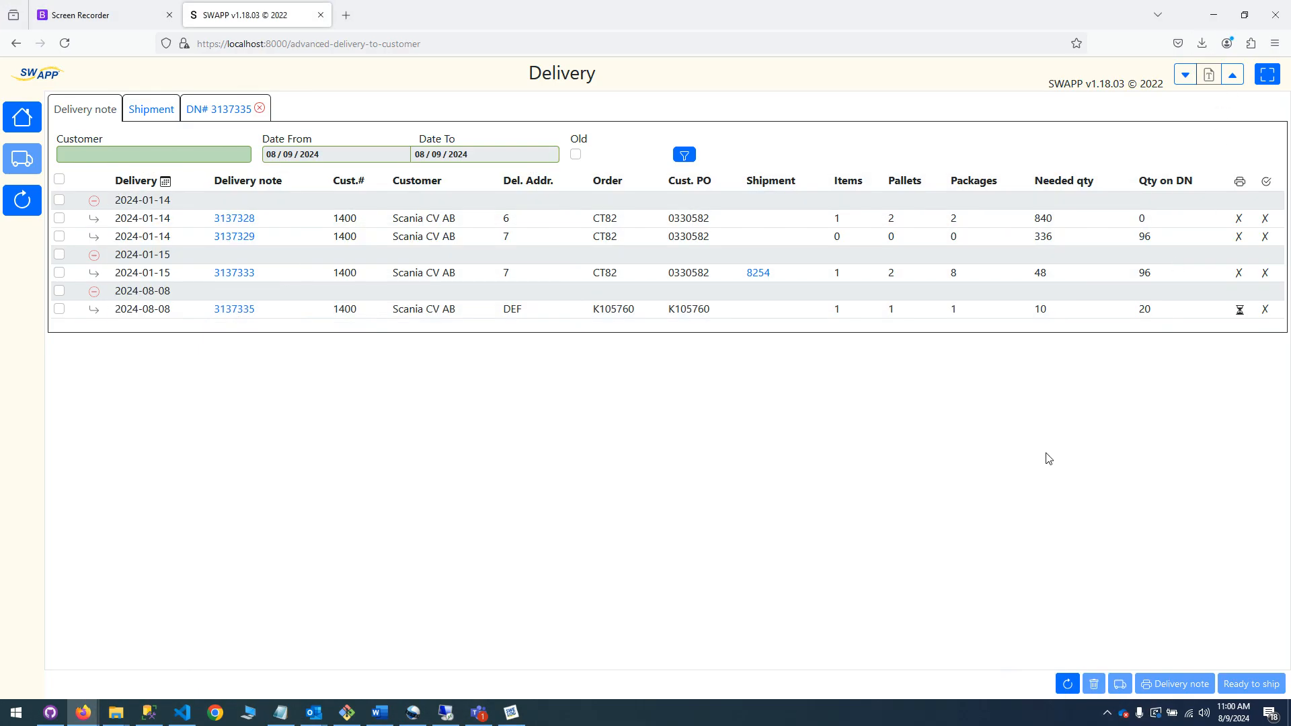
# Check the print status of delivery note 3137335, refresh the note, and mark it as ready to ship.
pyautogui.click(237, 112)
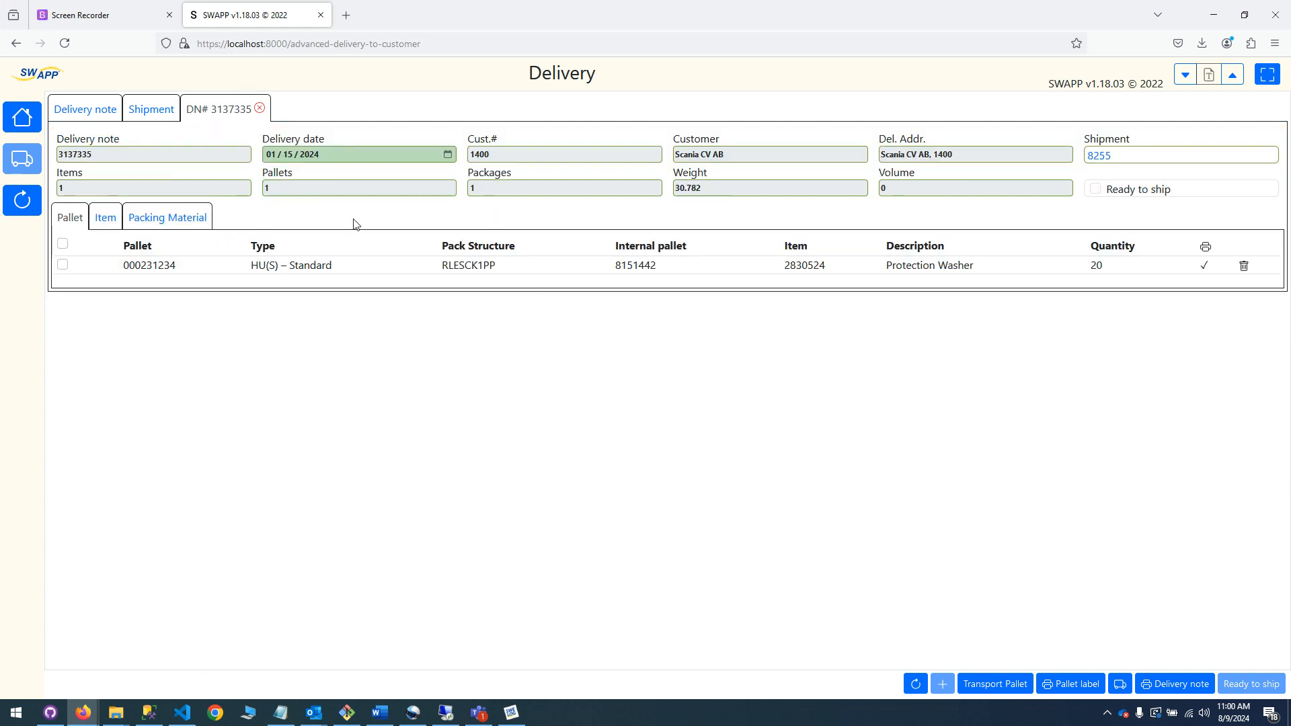
pyautogui.click(96, 112)
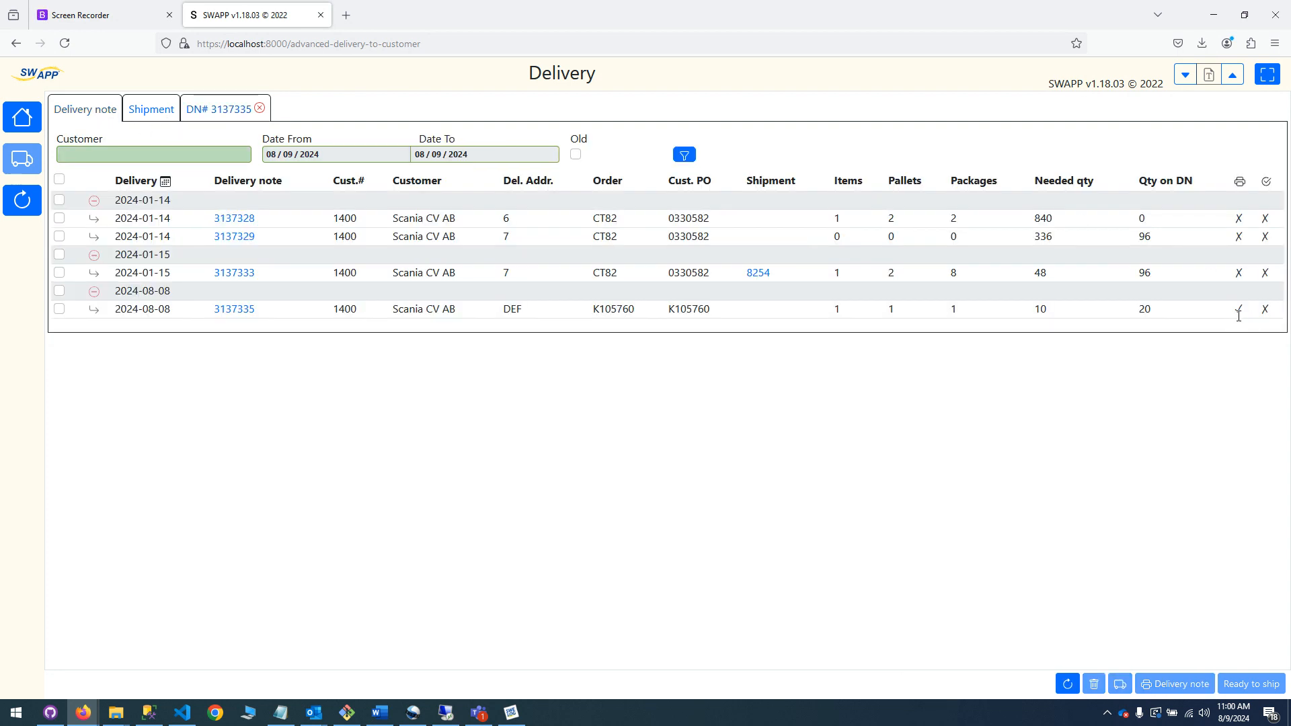
pyautogui.click(220, 109)
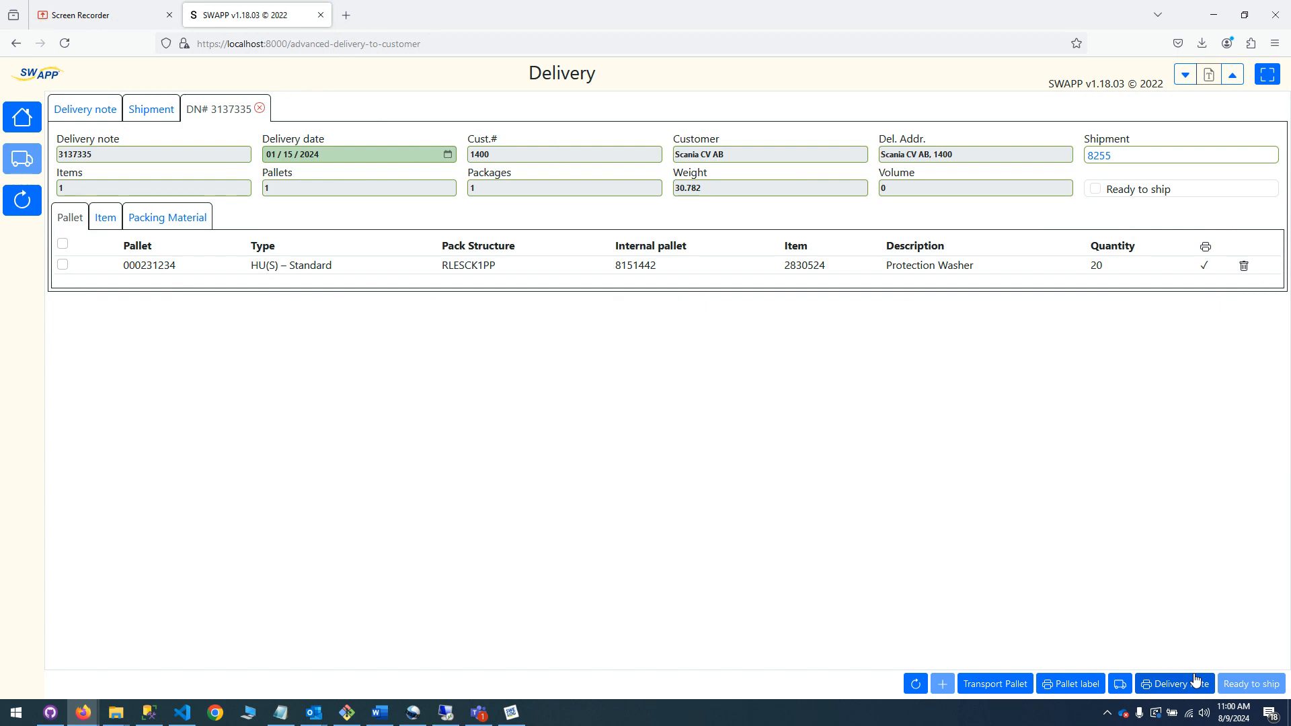
pyautogui.click(916, 684)
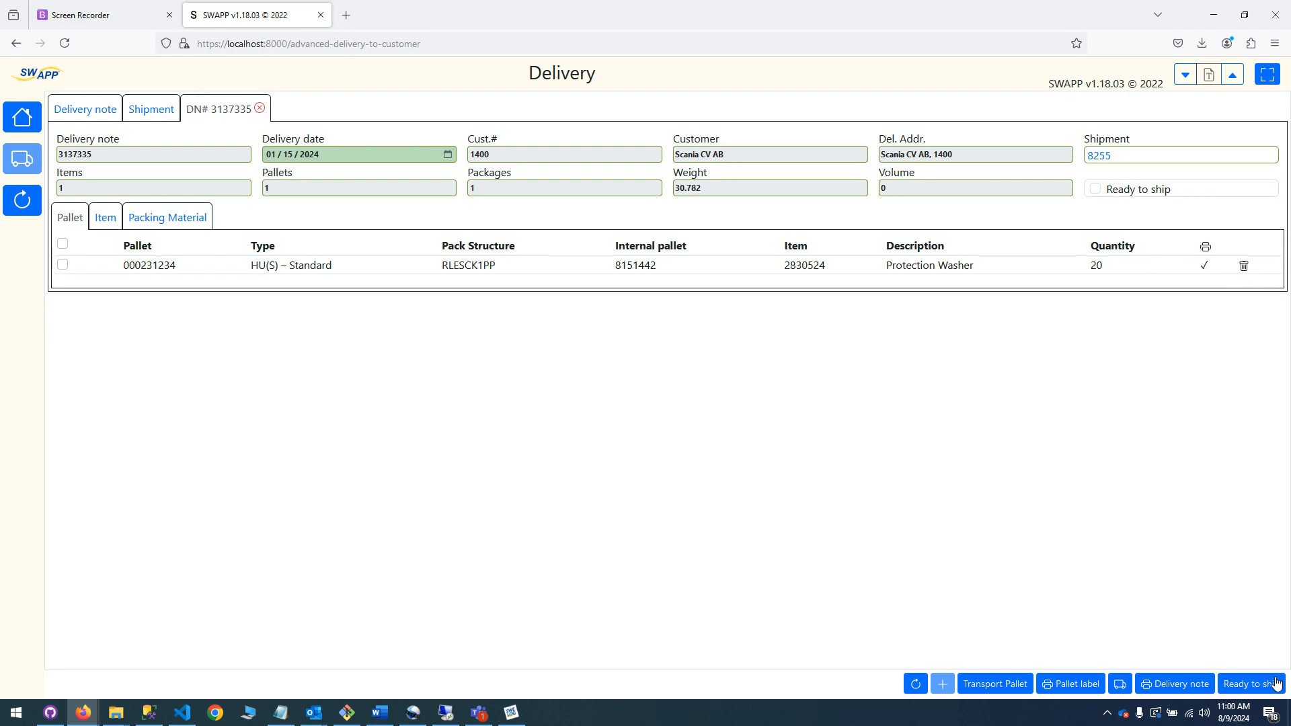
pyautogui.click(1244, 686)
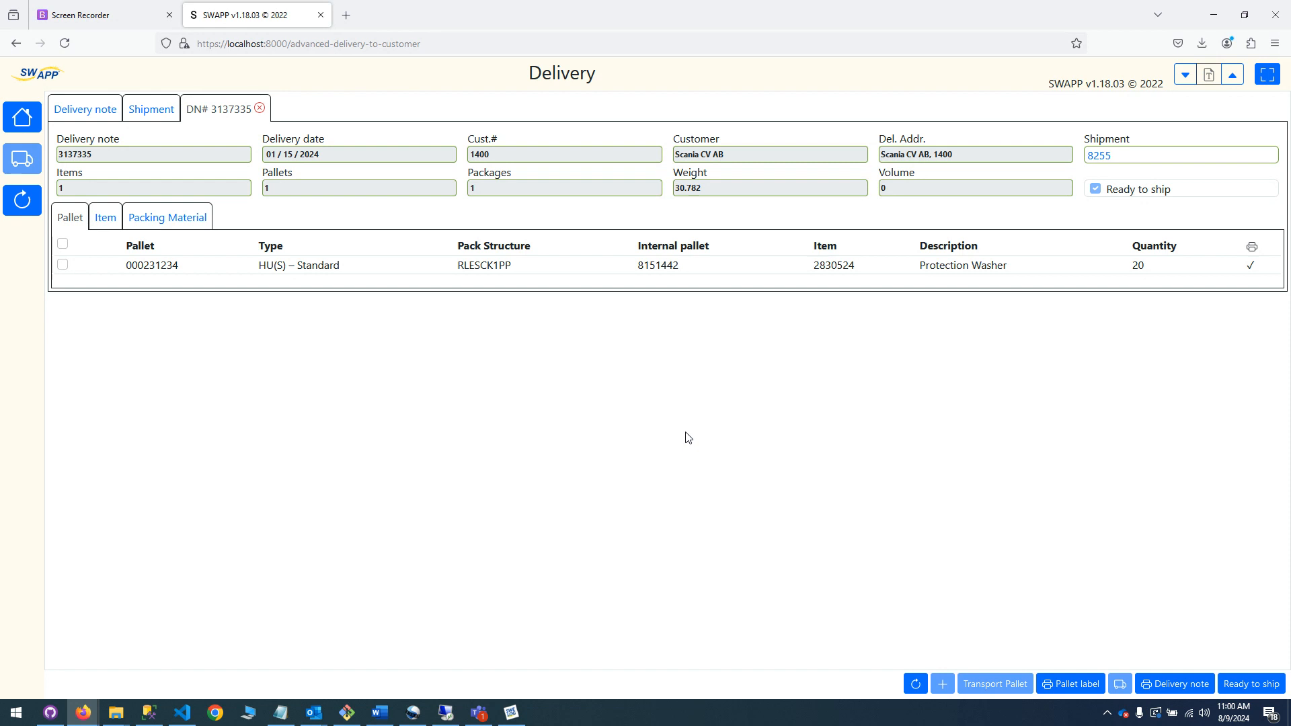
# Set the delivery date of linked shipment 8255 to 01/16/2024 and refresh delivery note 3137335 to match.
pyautogui.click(1099, 156)
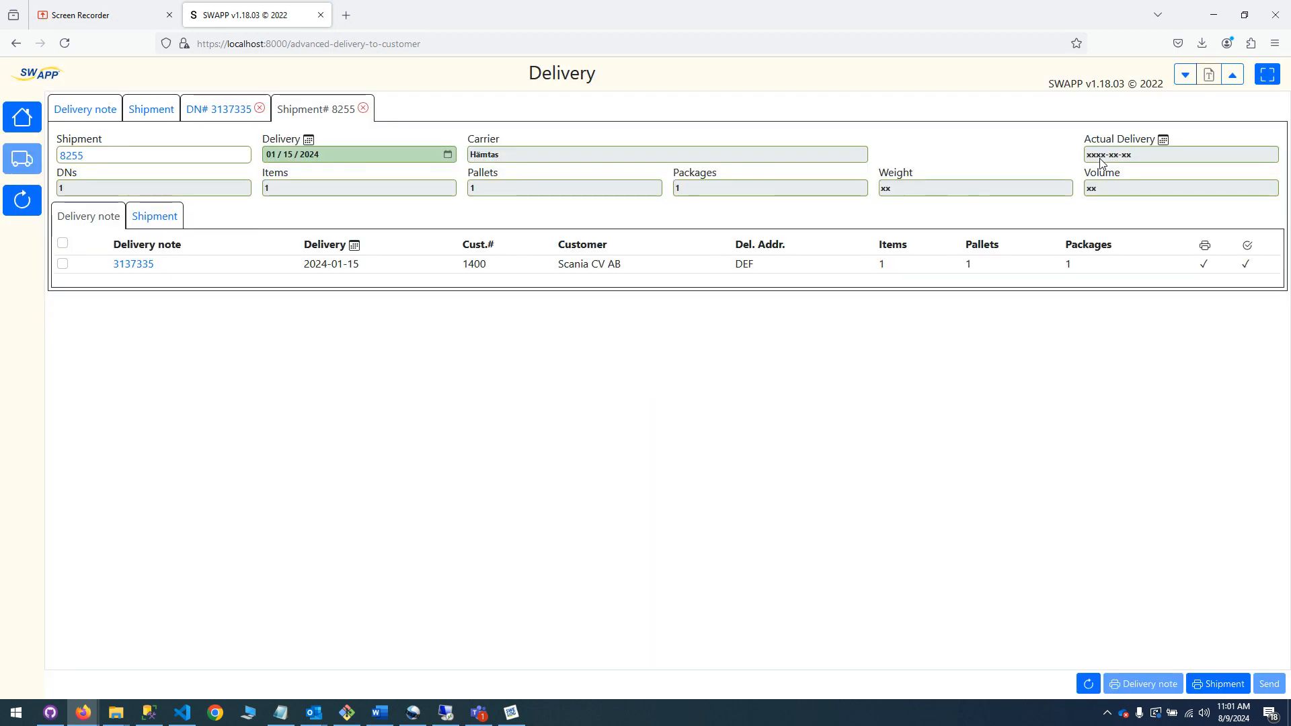
pyautogui.click(219, 114)
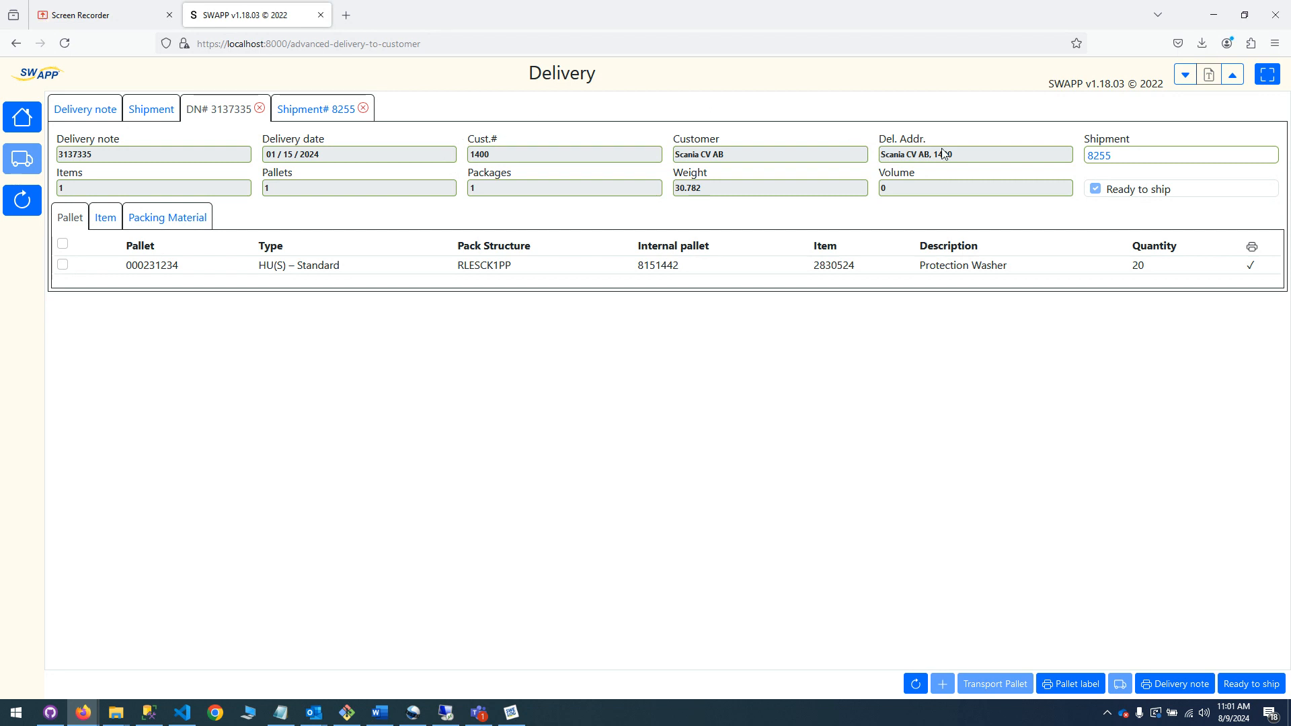
pyautogui.click(304, 111)
pyautogui.click(447, 155)
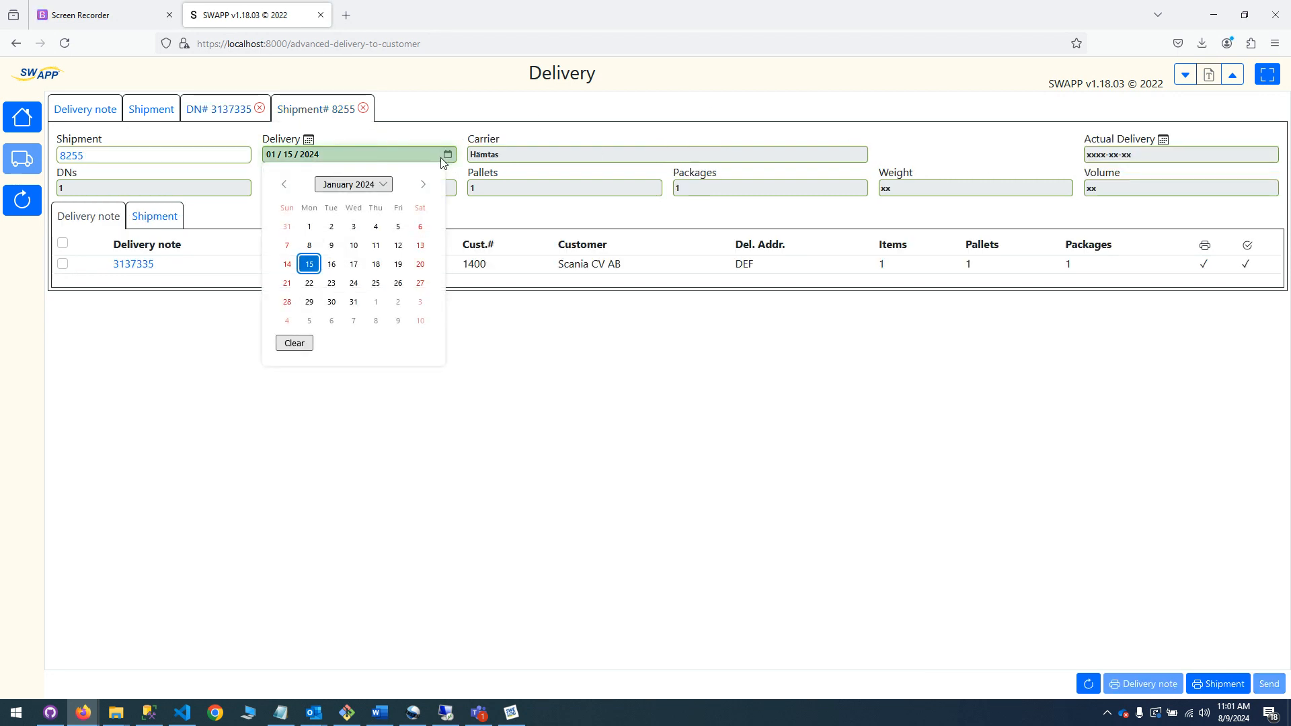
pyautogui.click(331, 264)
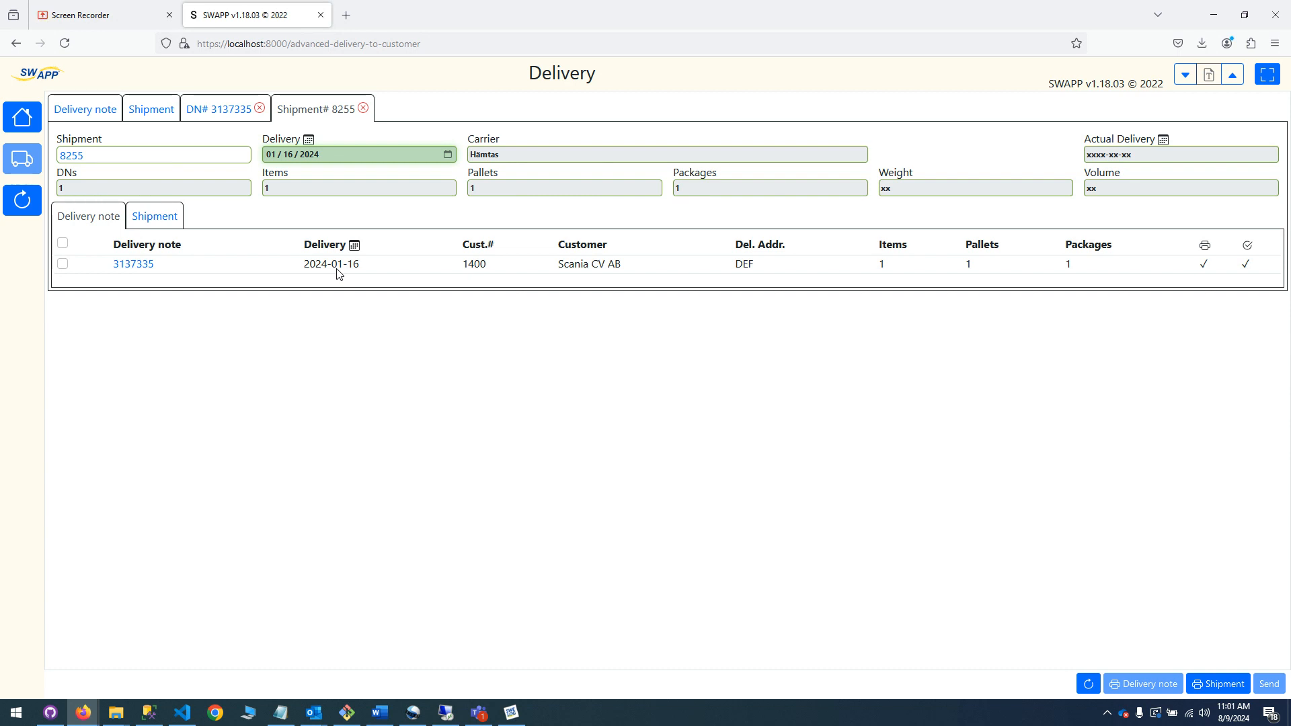
pyautogui.click(209, 110)
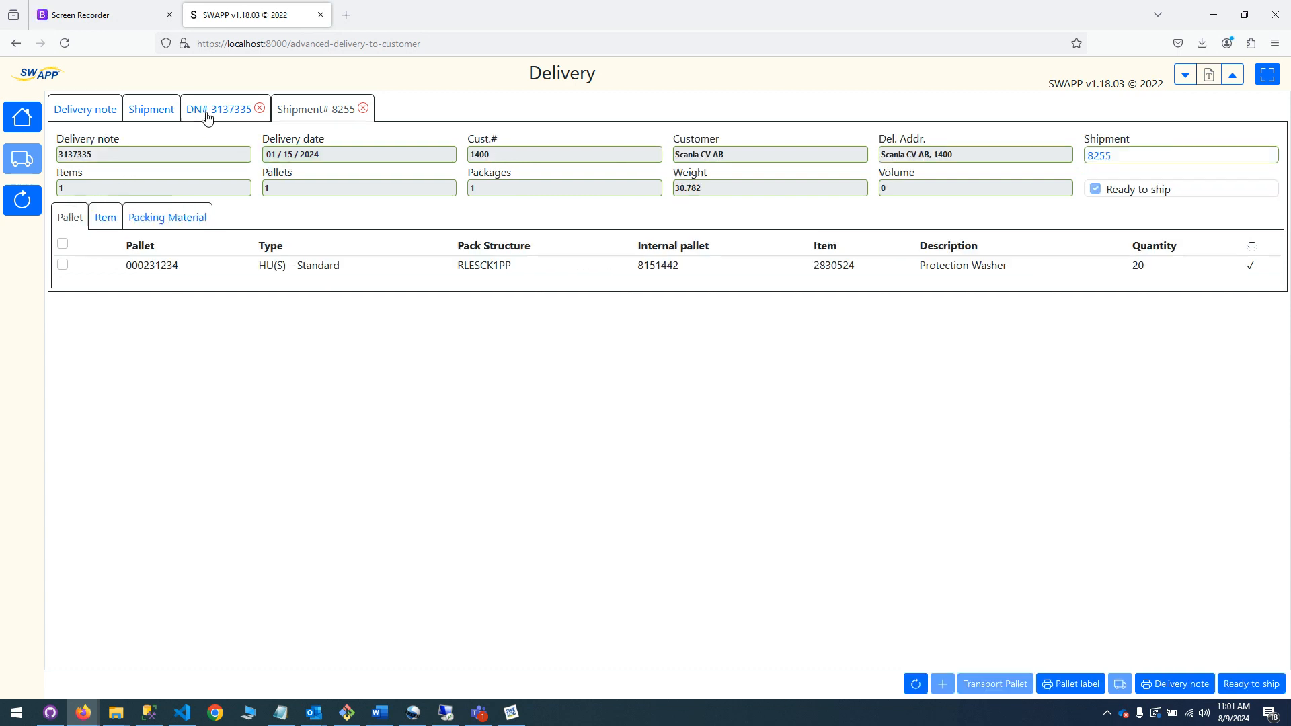
pyautogui.click(915, 684)
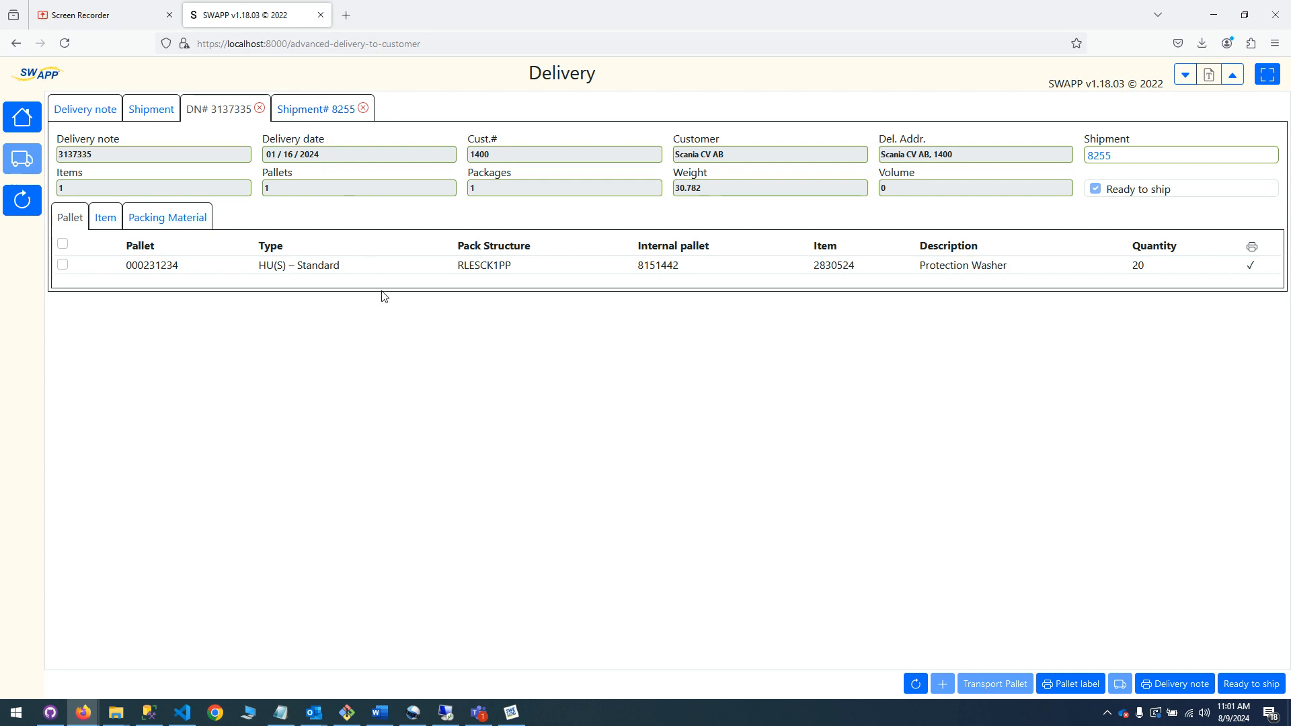
# Check the Pick to delivery list and the Delivery overview for the status of delivery note 3137335.
pyautogui.click(16, 125)
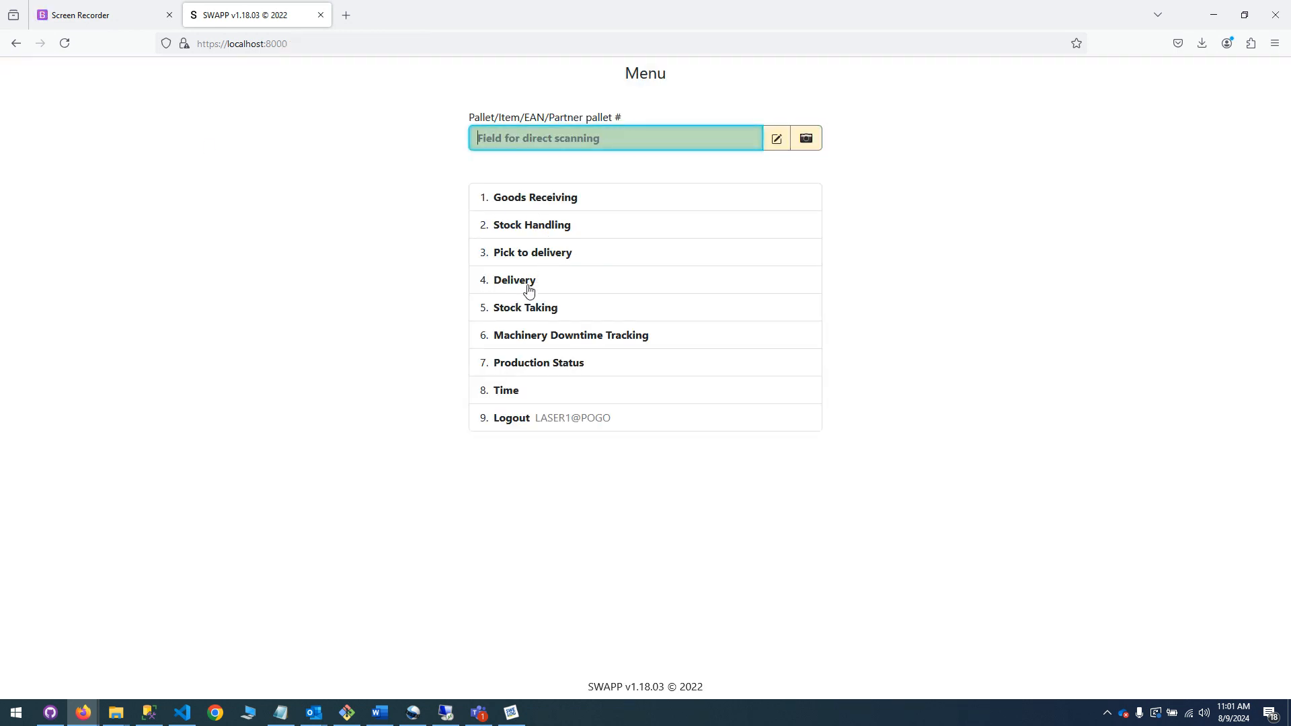
pyautogui.click(528, 256)
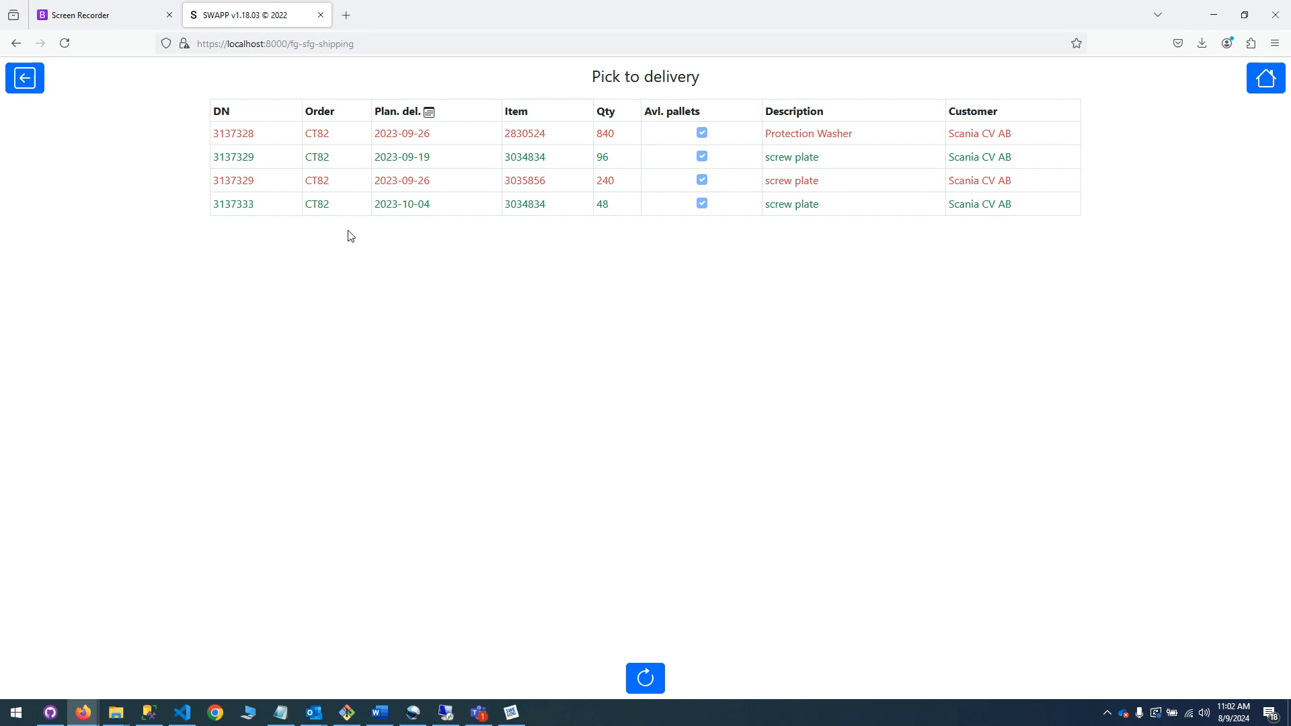
pyautogui.click(24, 83)
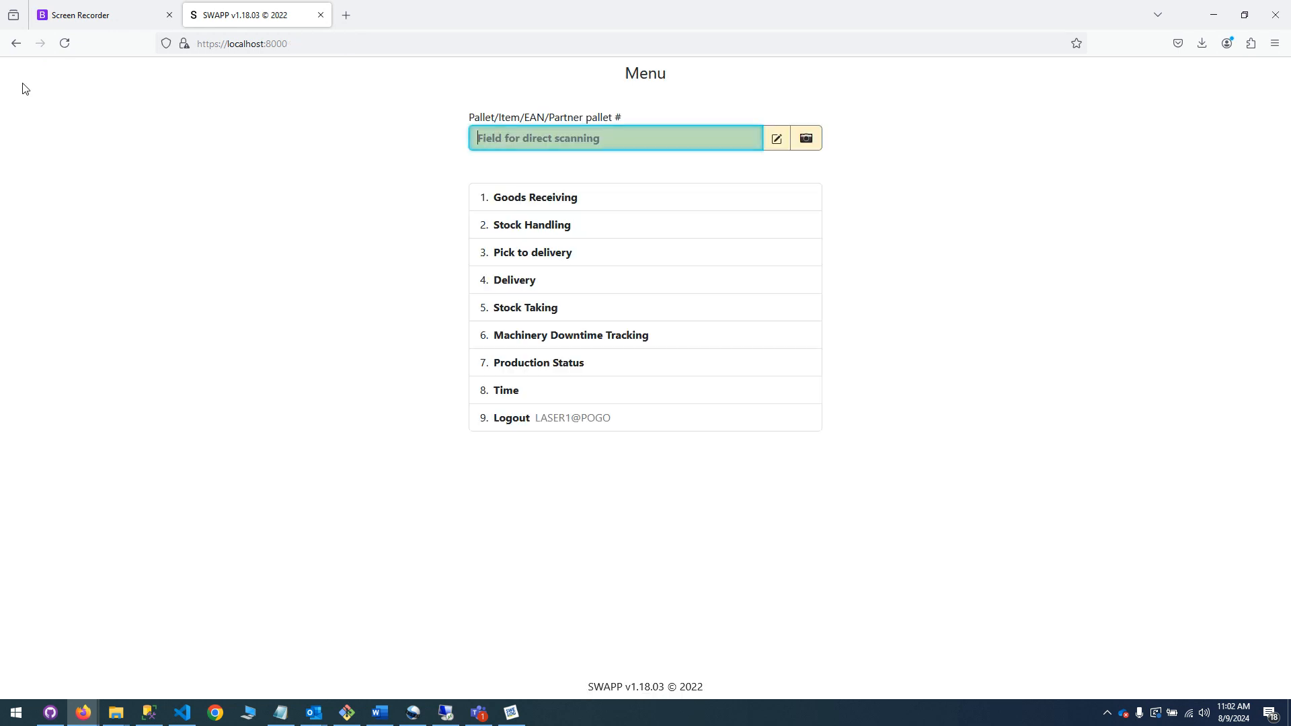
pyautogui.click(500, 285)
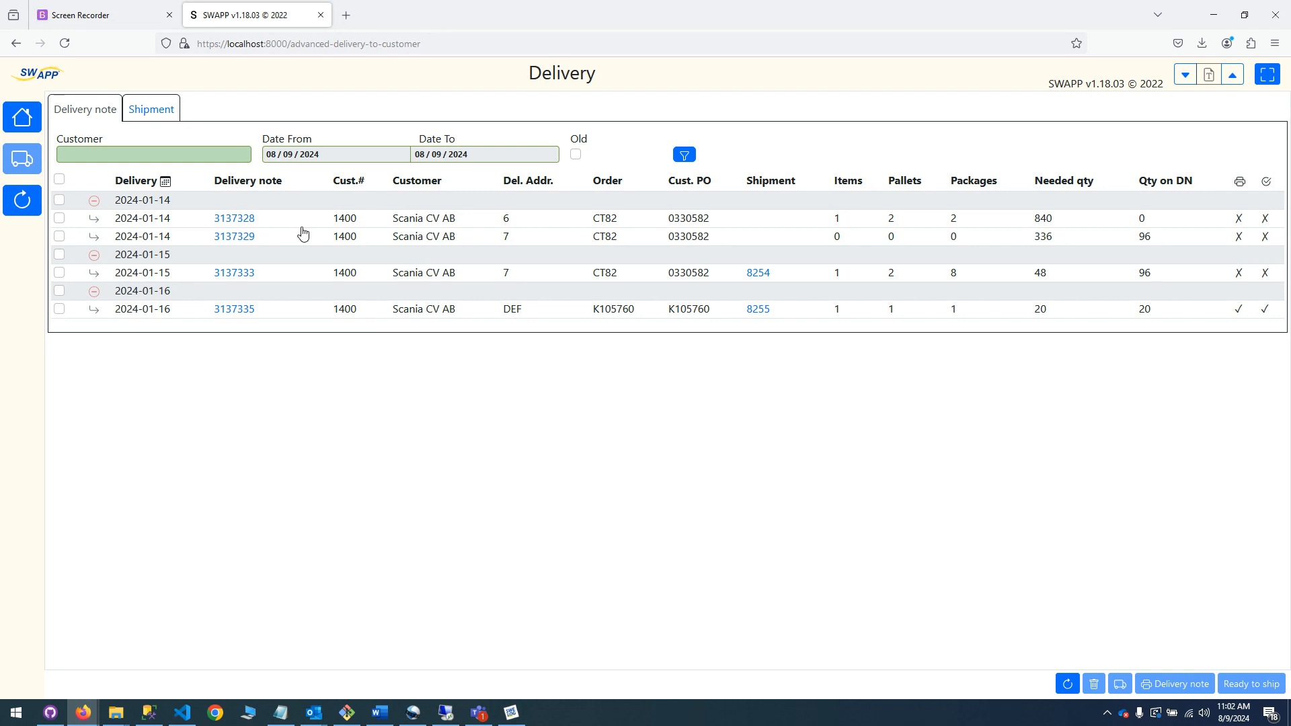
# Review the details of delivery note 3137335 and compare them with the shipment list and the delivery note overview.
pyautogui.click(239, 310)
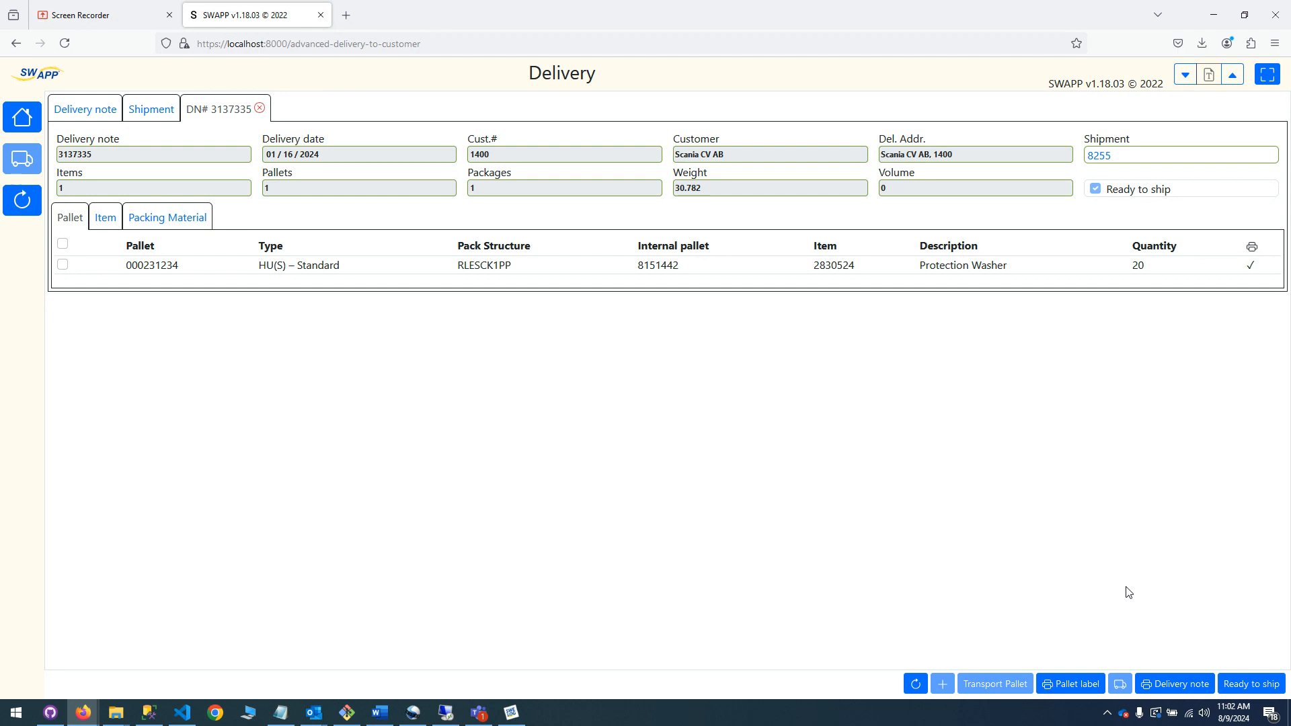
pyautogui.click(152, 111)
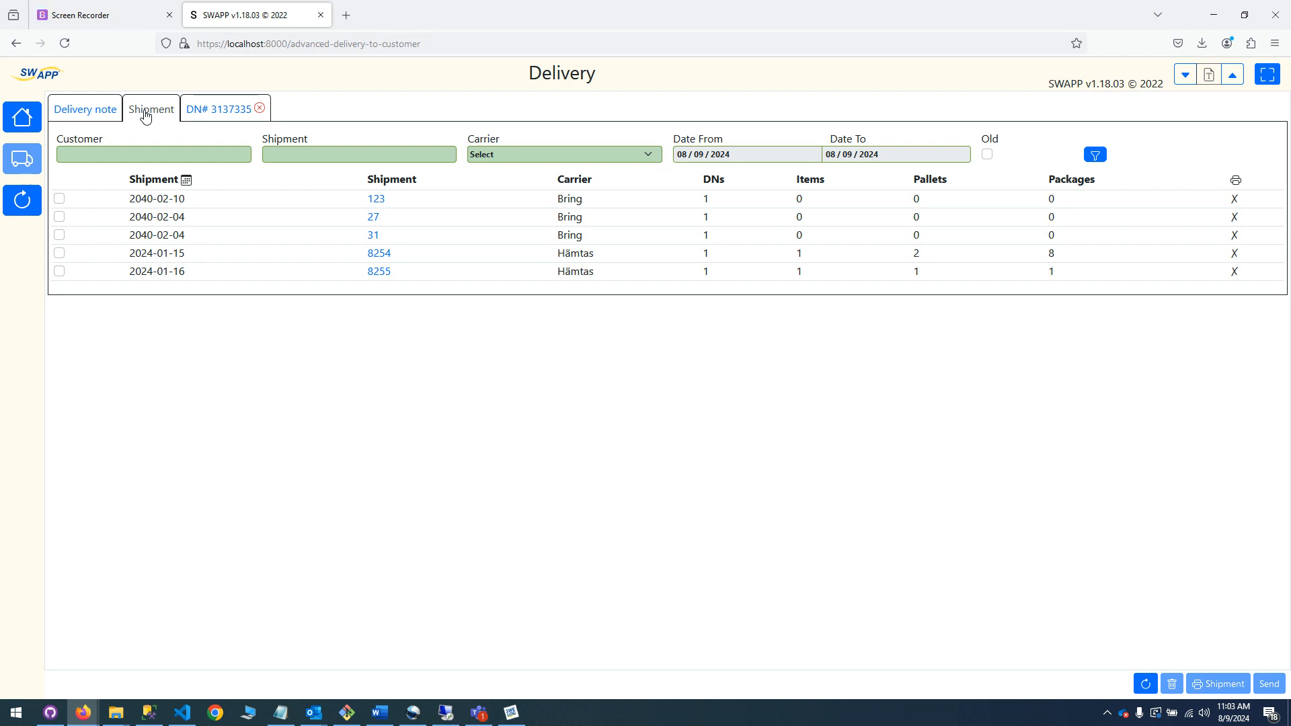
pyautogui.click(90, 111)
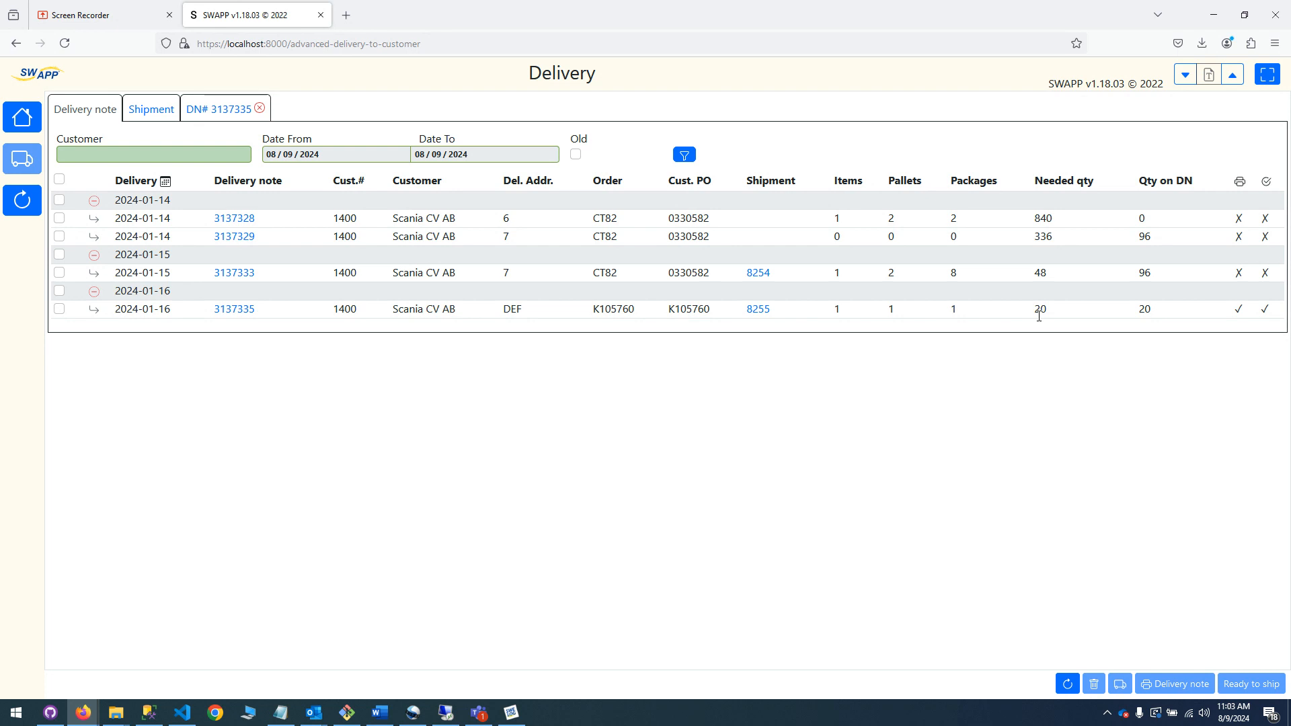
pyautogui.click(203, 115)
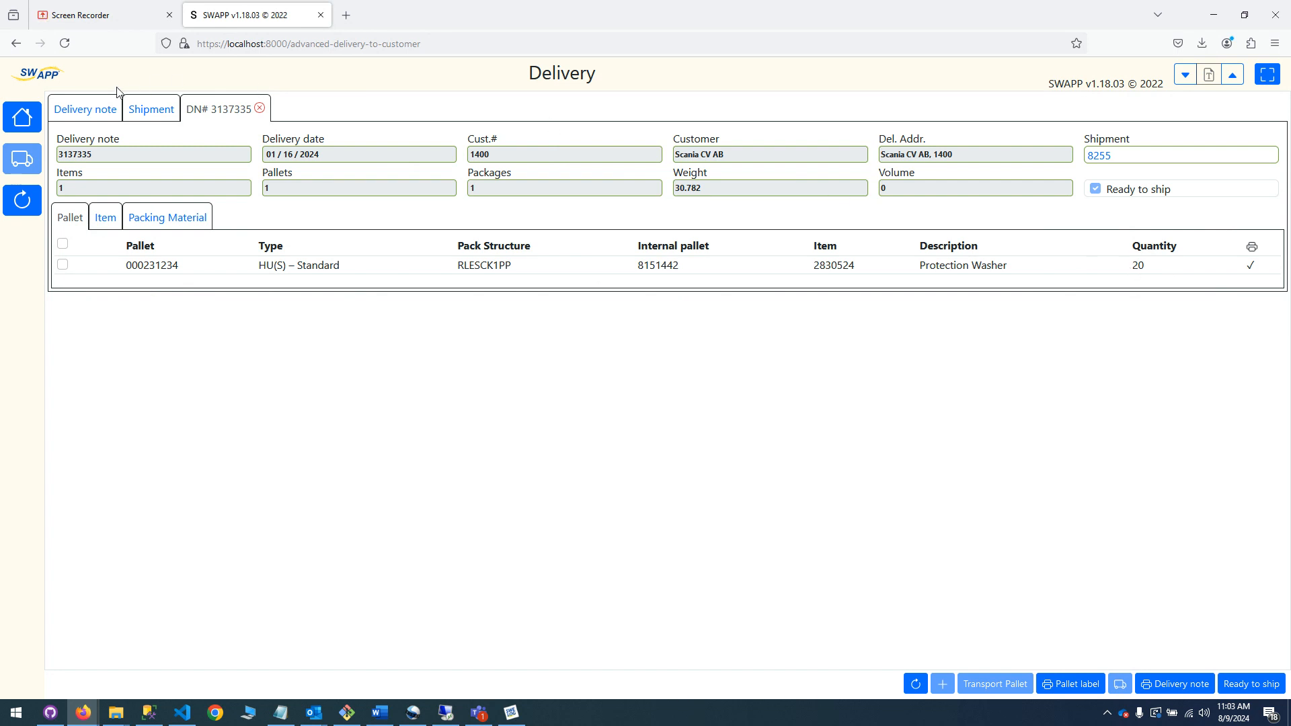
pyautogui.click(104, 115)
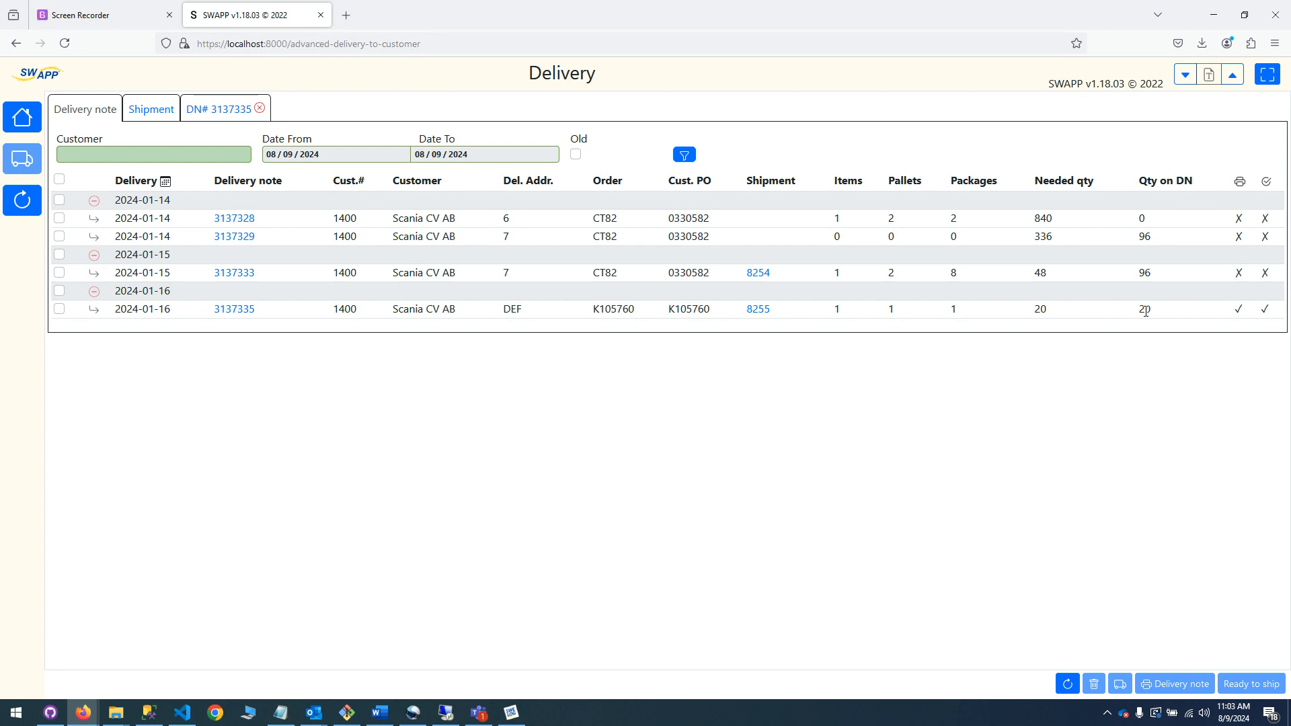
# Remove the ready-to-ship status from delivery note 3137335 and agree to deleting its transfers to integrations.
pyautogui.click(193, 111)
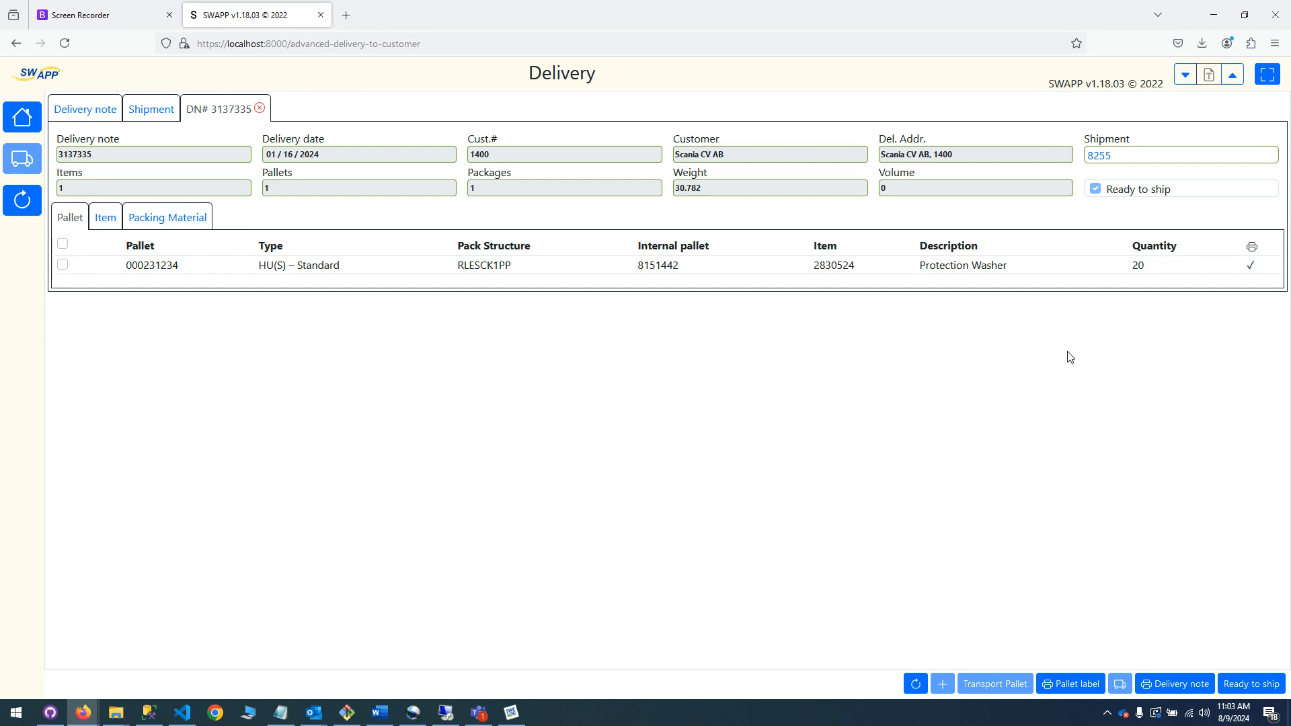
pyautogui.click(1253, 684)
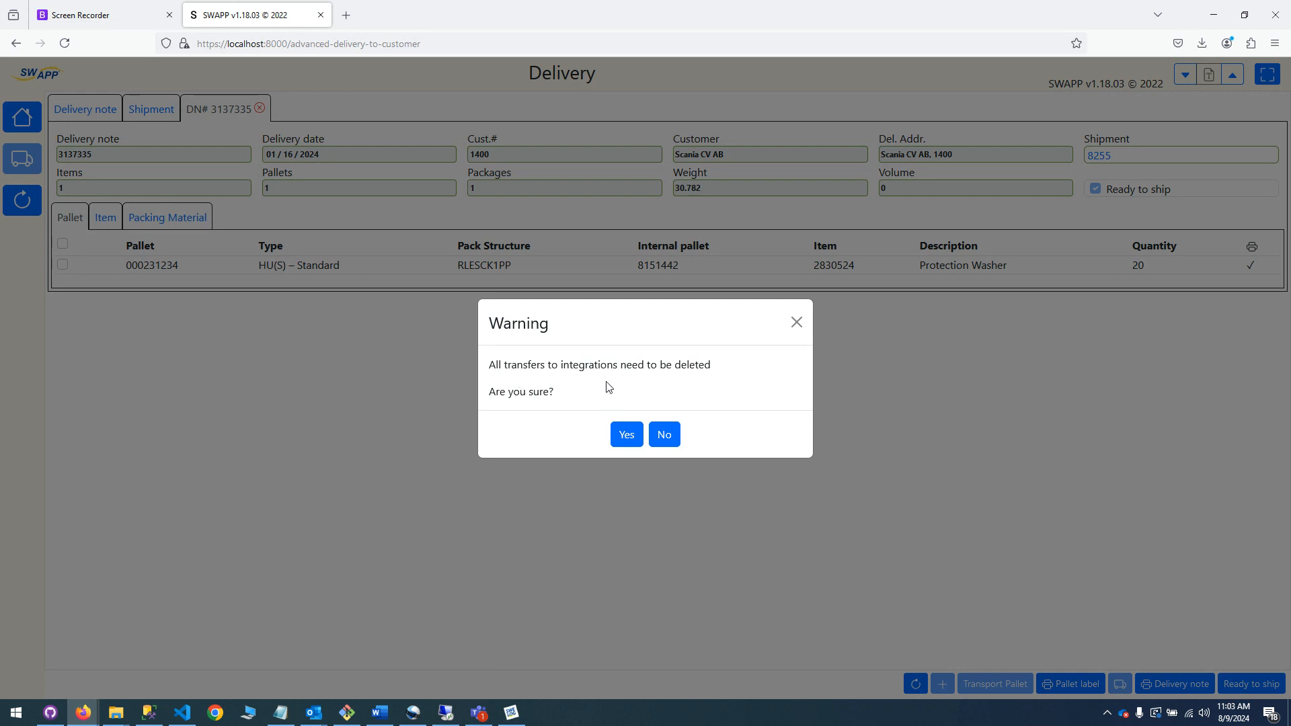
pyautogui.click(625, 435)
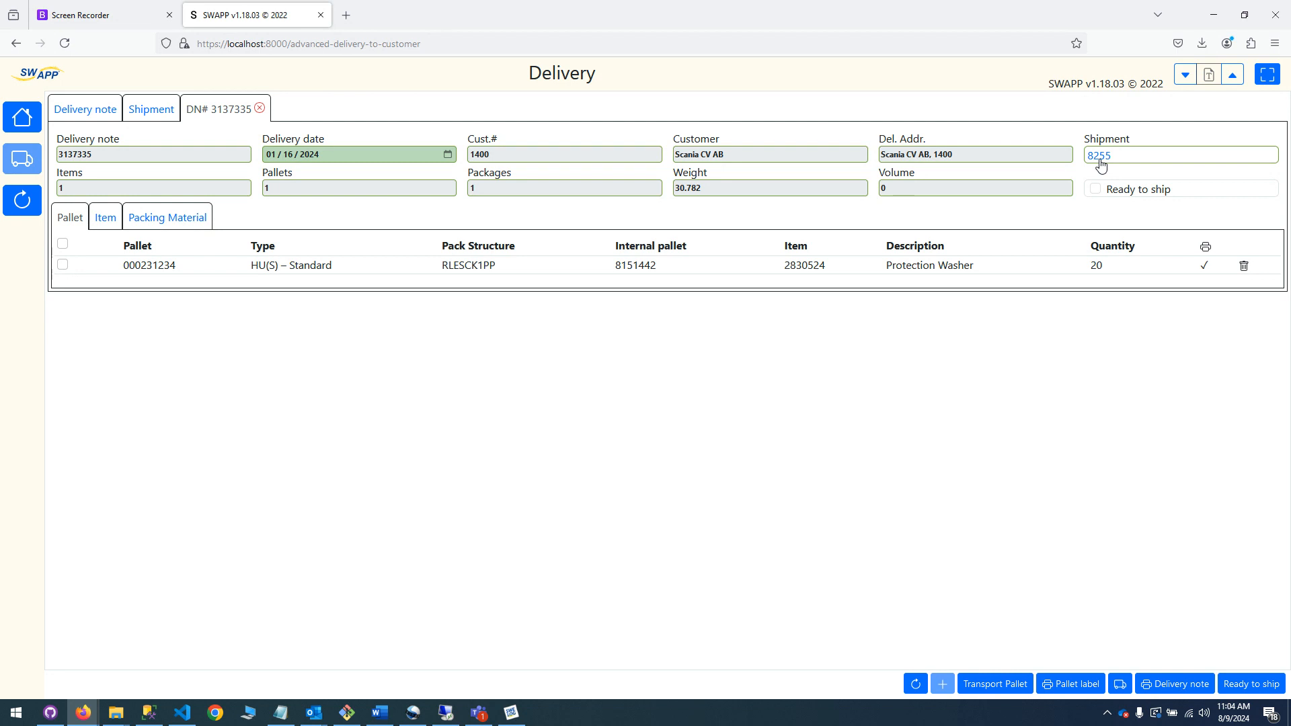
# Check that delivery note 3137335 is listed in Pick to delivery again and review its status in the Delivery overview.
pyautogui.click(20, 118)
pyautogui.click(520, 253)
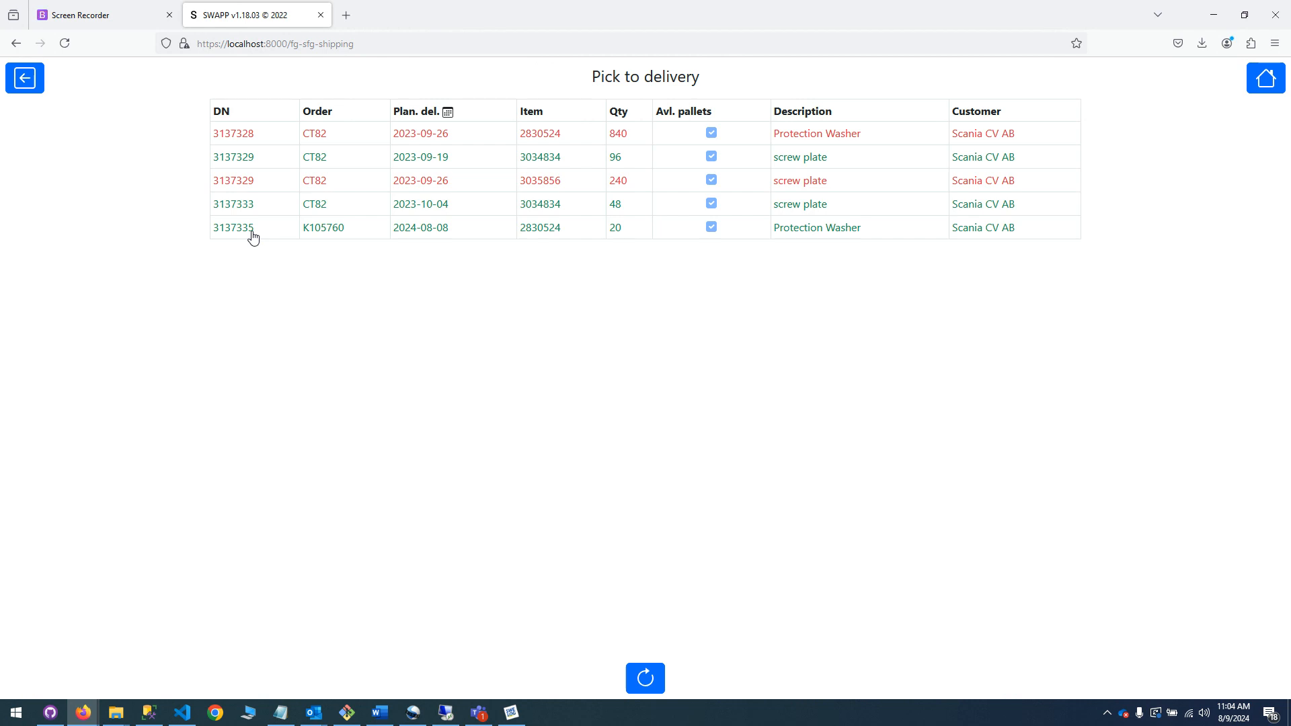
pyautogui.click(21, 83)
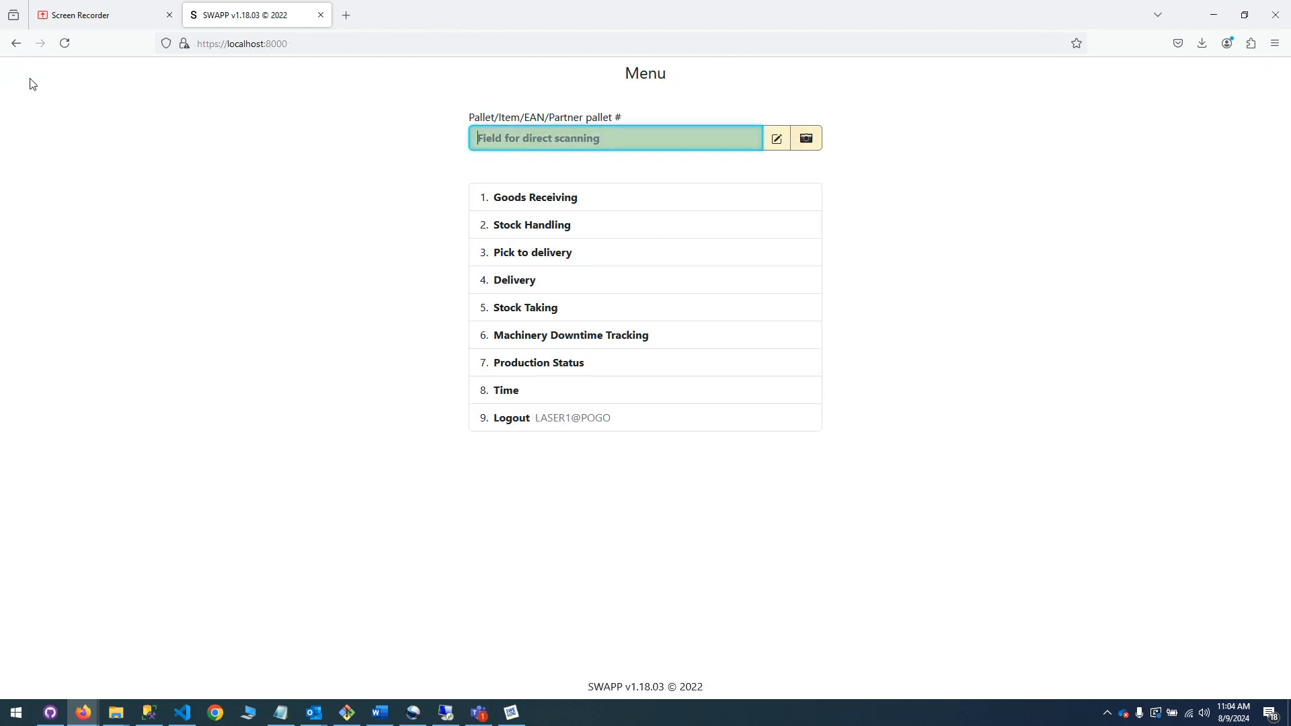
pyautogui.click(546, 260)
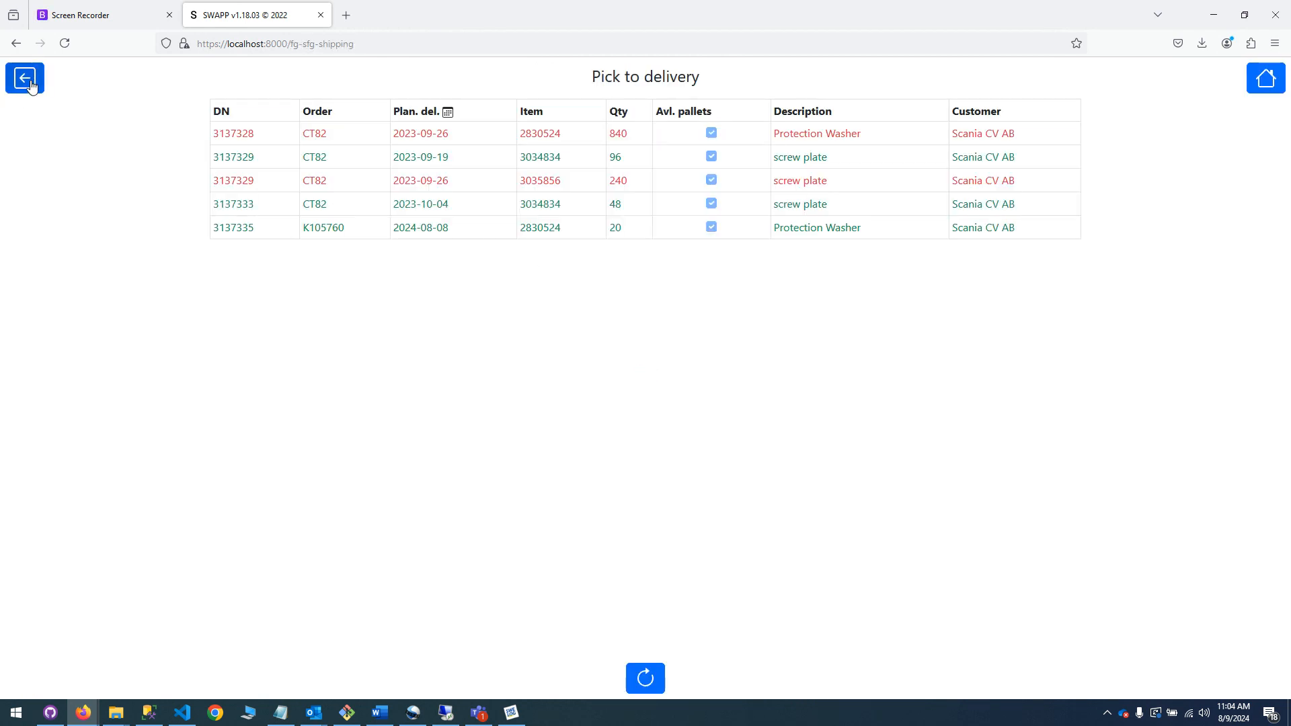
pyautogui.click(31, 85)
pyautogui.click(519, 278)
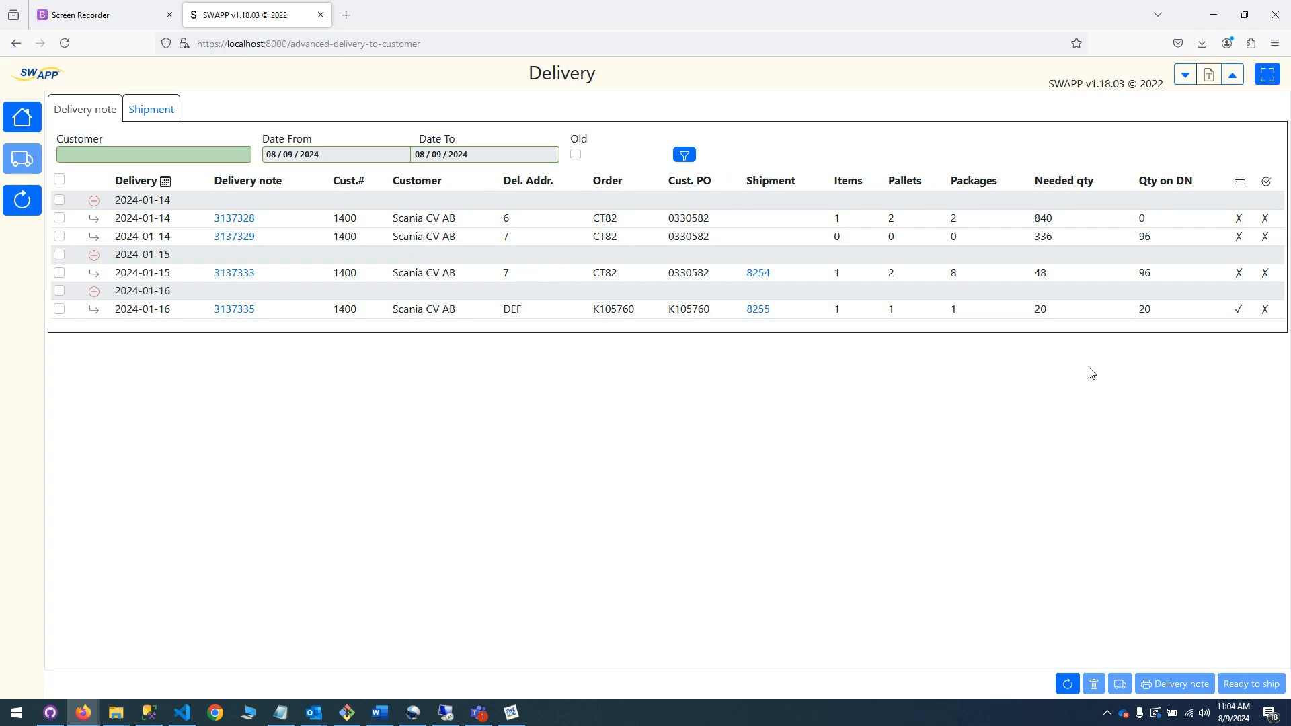